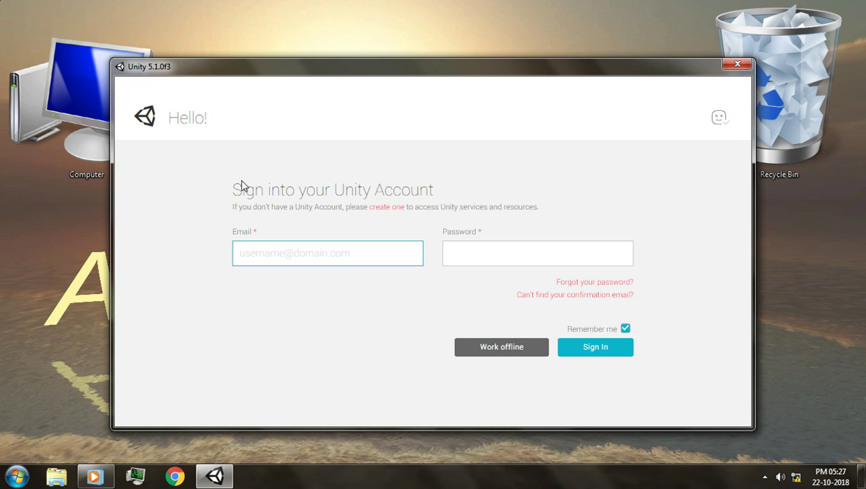
# Step: Continue offline without signing in and open the 2d run project
pyautogui.click(530, 344)
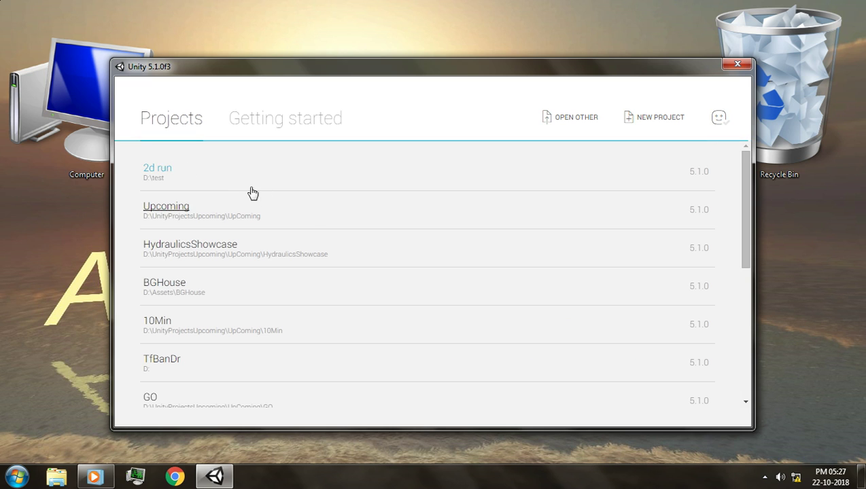
pyautogui.click(164, 168)
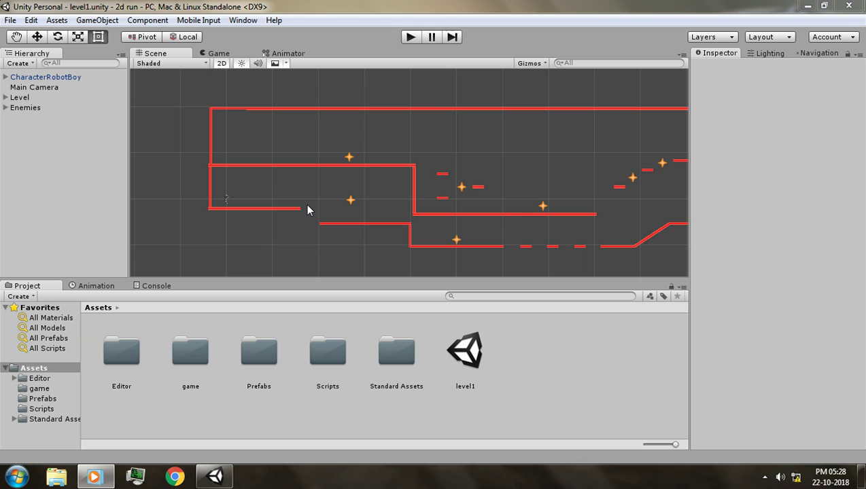
# Step: Place the star sprite from Standard Assets/2D/Sprites into the level, just above and to the right of the robot character
pyautogui.moveTo(323, 197); pyautogui.dragTo(395, 149, button='middle')
pyautogui.scroll(2, 340, 170)
pyautogui.scroll(3, 414, 179)
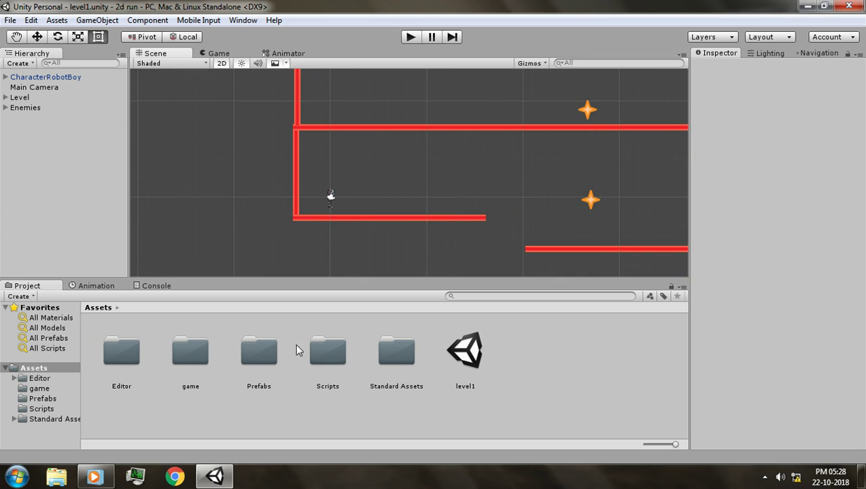
pyautogui.doubleClick(390, 358)
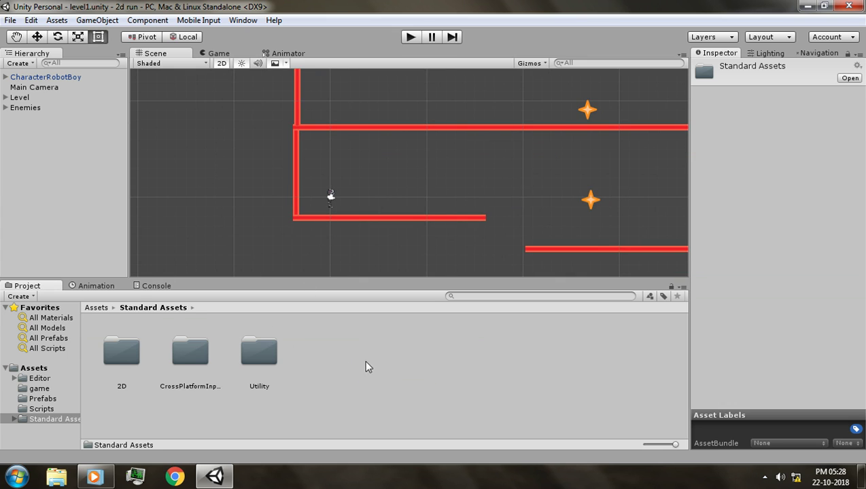
pyautogui.doubleClick(127, 360)
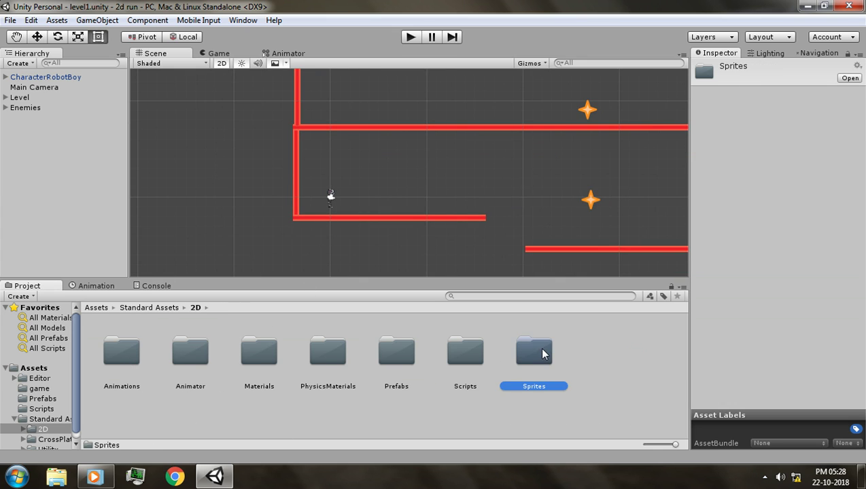
pyautogui.doubleClick(537, 352)
pyautogui.scroll(-5, 343, 384)
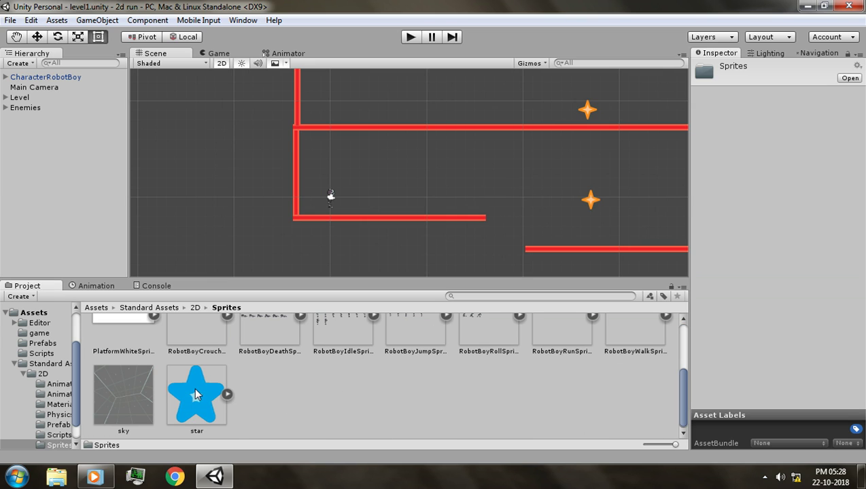
pyautogui.moveTo(198, 396); pyautogui.dragTo(370, 180)
pyautogui.scroll(5, 370, 179)
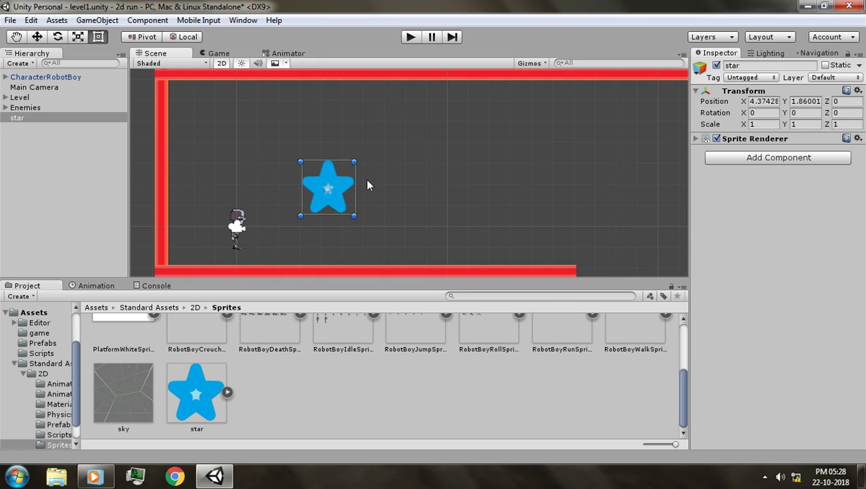
# Step: Switch to the Move tool and scale the star to 0.4 on X, Y and Z
pyautogui.click(44, 39)
pyautogui.moveTo(271, 174); pyautogui.dragTo(293, 178, button='middle')
pyautogui.click(770, 125)
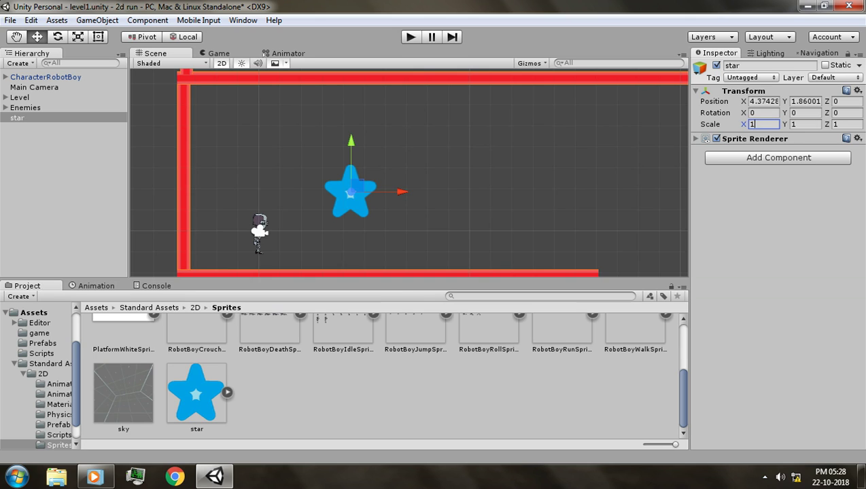
pyautogui.write('0.4')
pyautogui.press('Tab')
pyautogui.write('0.4')
pyautogui.press('Tab')
pyautogui.write('0.4')
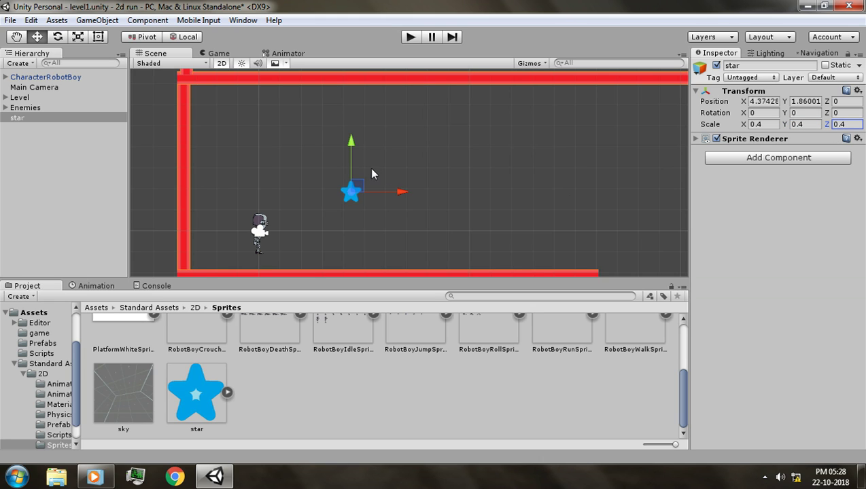
# Step: Add a Box Collider 2D component to the star and make it a trigger
pyautogui.scroll(4, 374, 167)
pyautogui.click(780, 162)
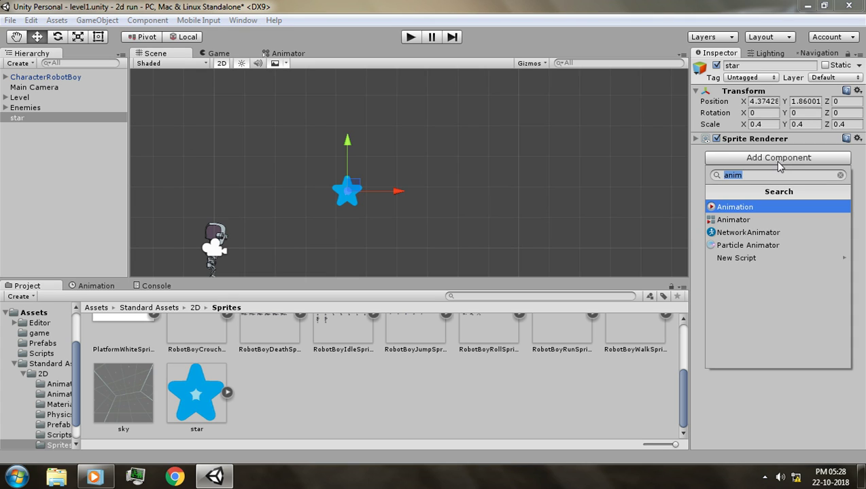
pyautogui.write('box')
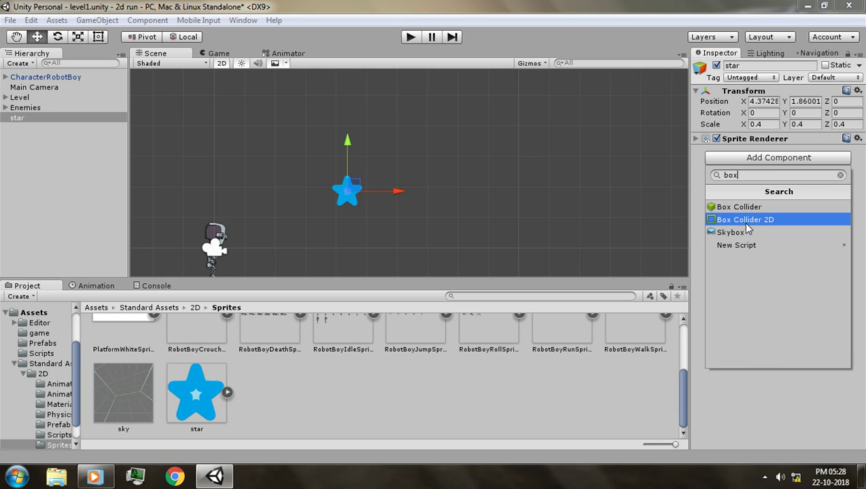
pyautogui.click(746, 220)
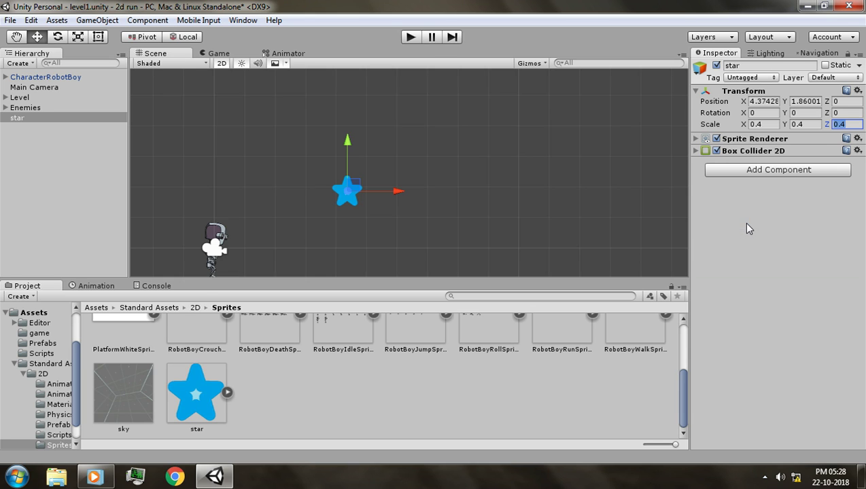
pyautogui.click(696, 153)
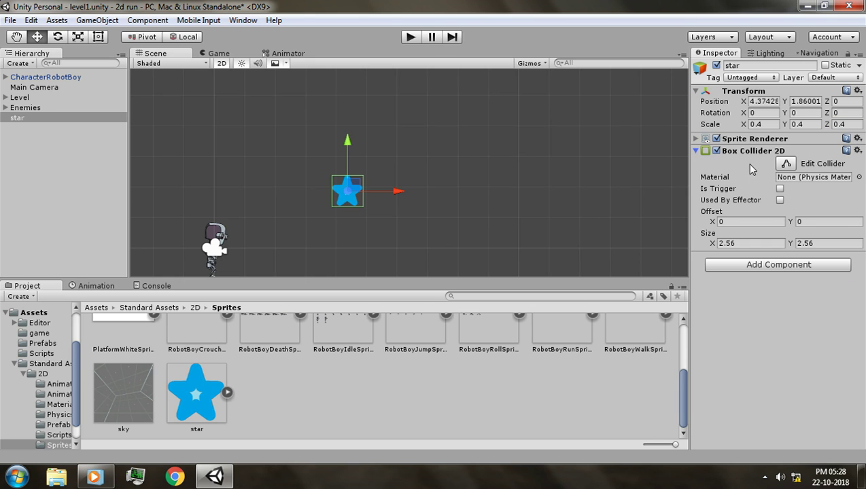
pyautogui.click(780, 189)
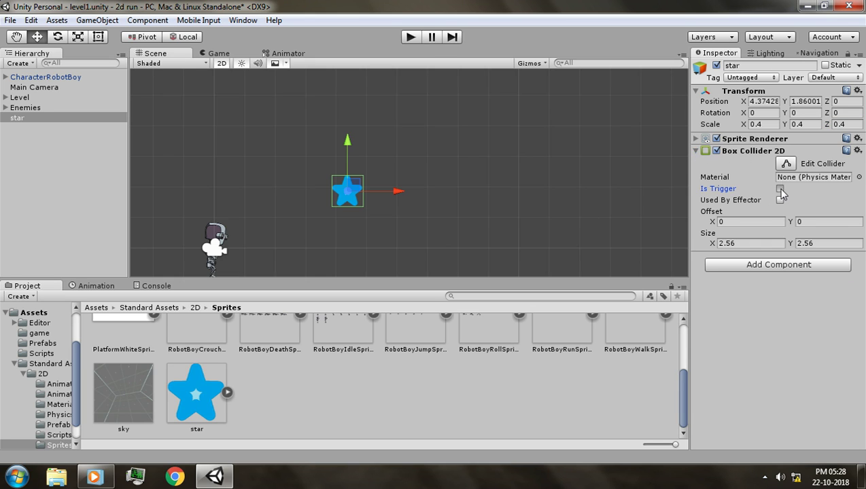
# Step: Create a new tag named Score
pyautogui.click(761, 79)
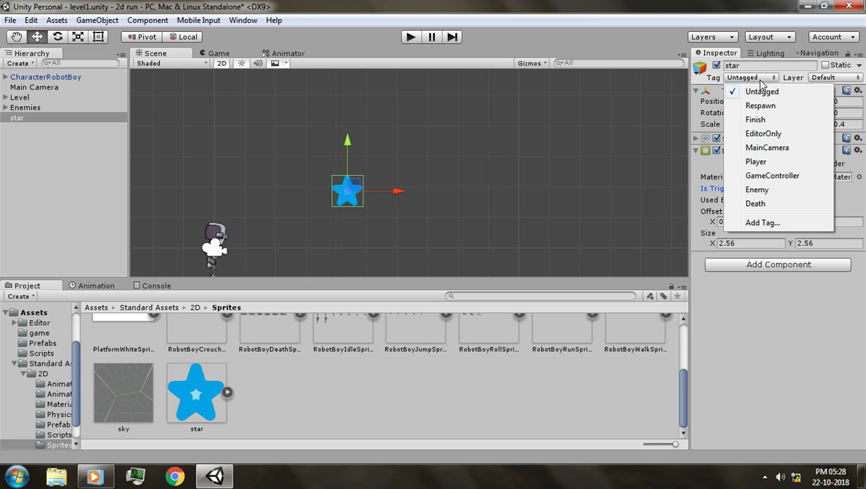
pyautogui.click(763, 223)
pyautogui.click(835, 136)
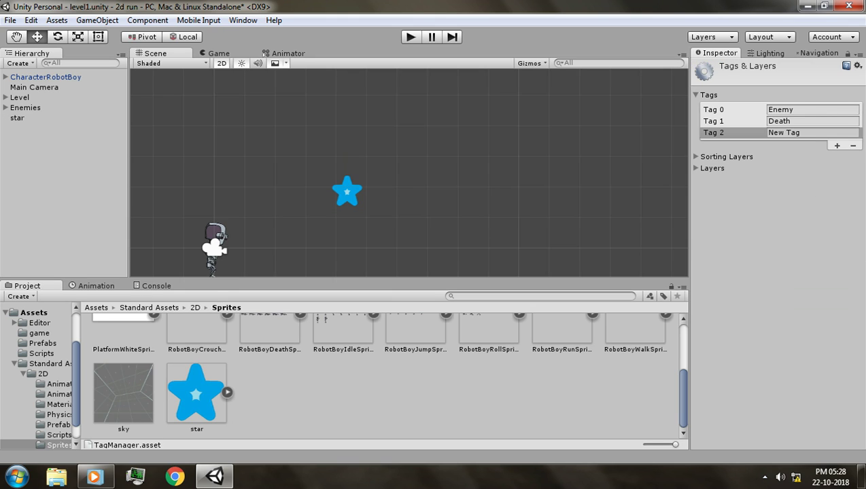
pyautogui.click(748, 135)
pyautogui.write('Score')
# Step: Assign the Score tag to the star object
pyautogui.click(354, 195)
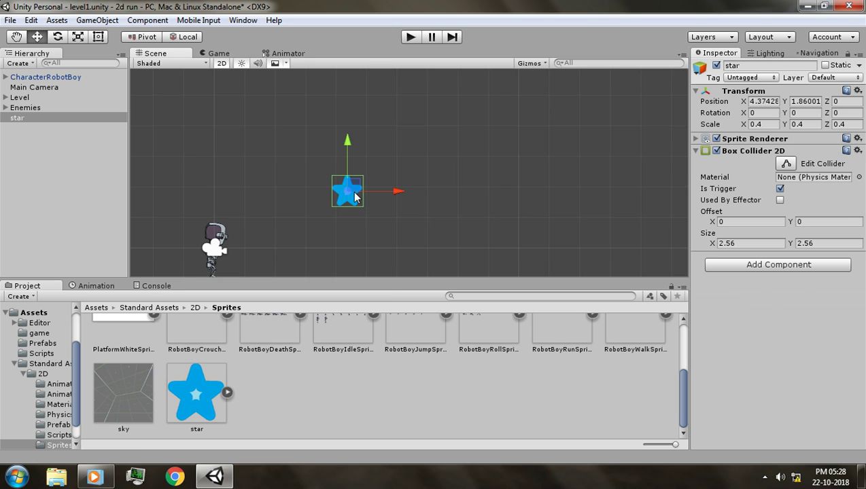
pyautogui.click(741, 78)
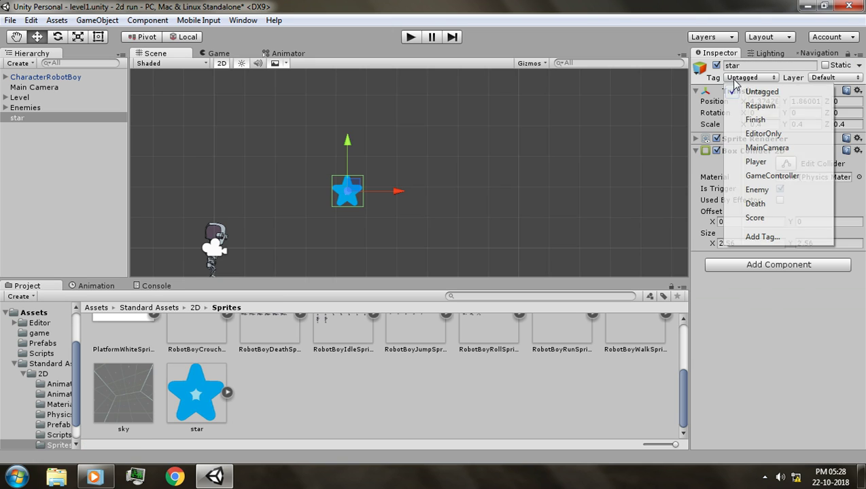
pyautogui.click(754, 218)
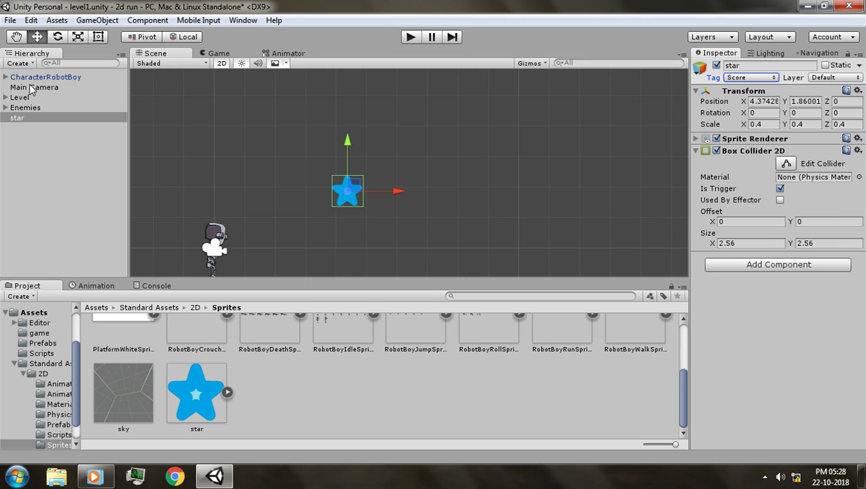
# Step: Create a Javascript file named Player in the Scripts folder
pyautogui.click(42, 353)
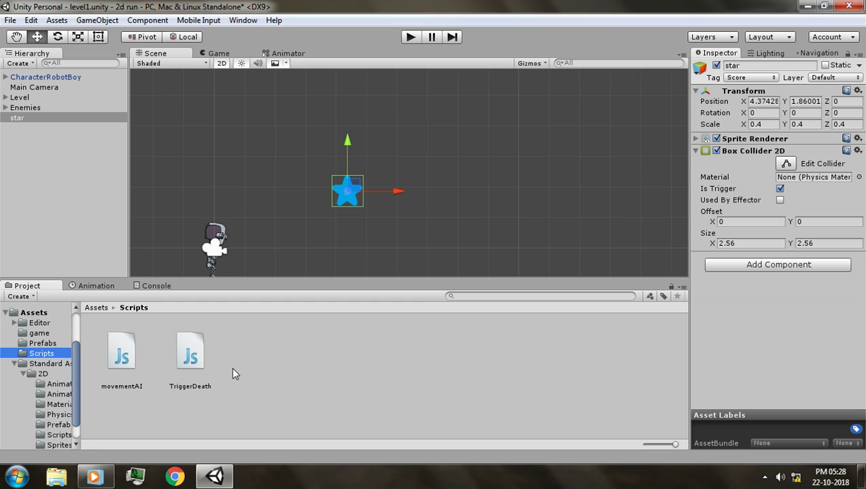
pyautogui.rightClick(239, 359)
pyautogui.moveTo(379, 141)
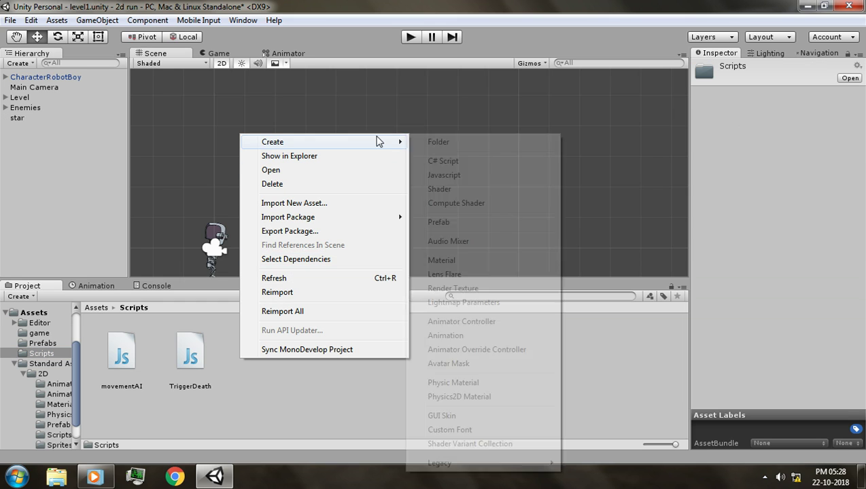
pyautogui.click(445, 175)
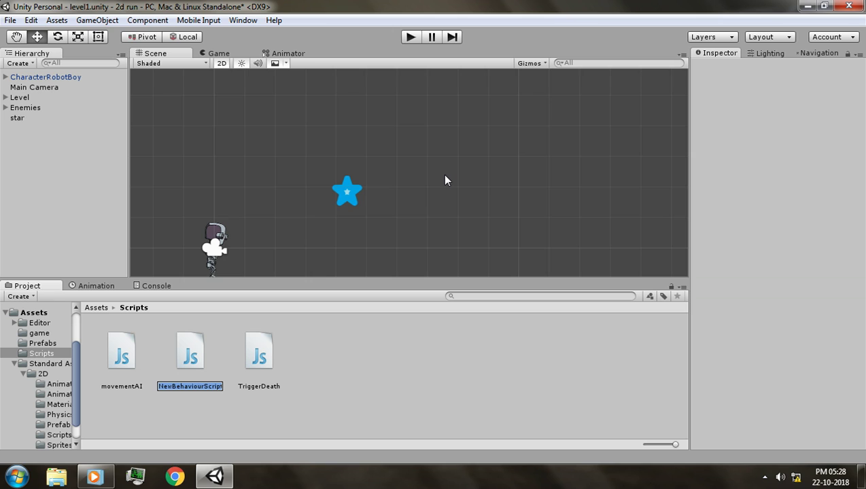
pyautogui.write('Player')
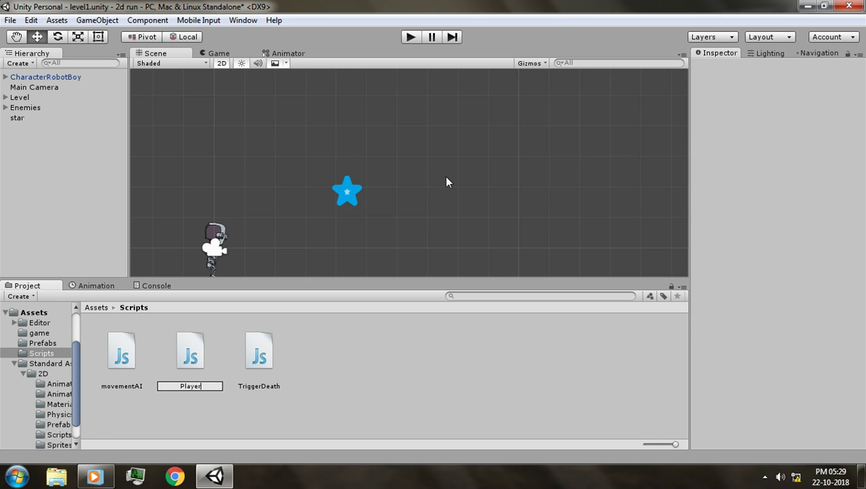
pyautogui.press('Return')
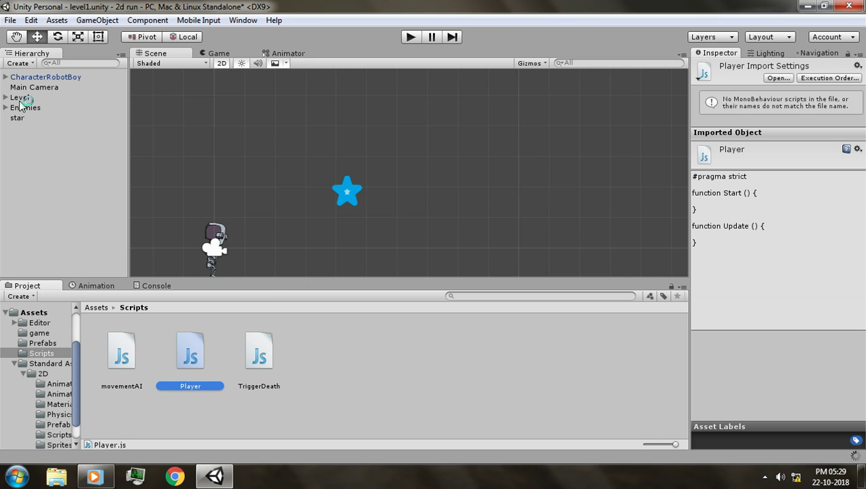
# Step: Return to Unity and attach the Player script to CharacterRobotBoy
pyautogui.click(40, 77)
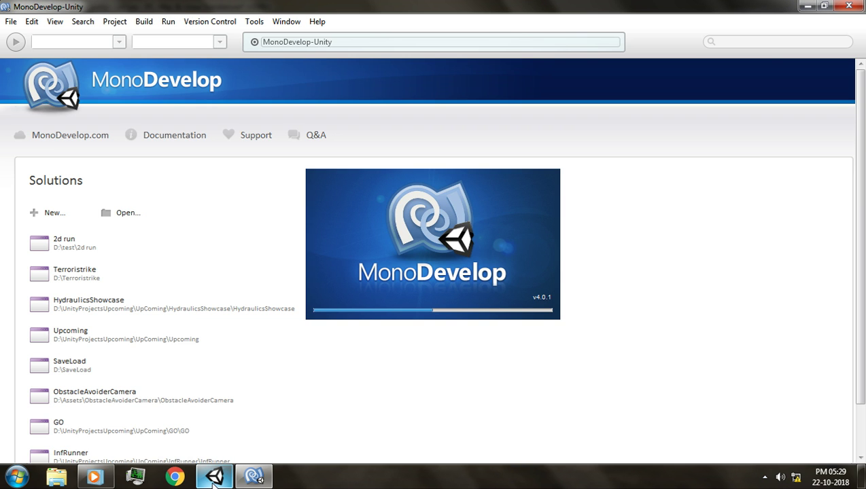
pyautogui.click(215, 476)
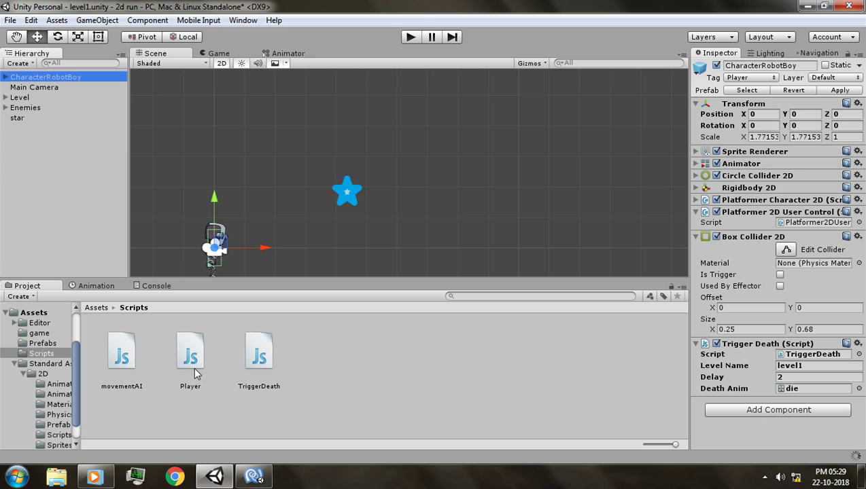
pyautogui.moveTo(196, 372); pyautogui.dragTo(751, 441)
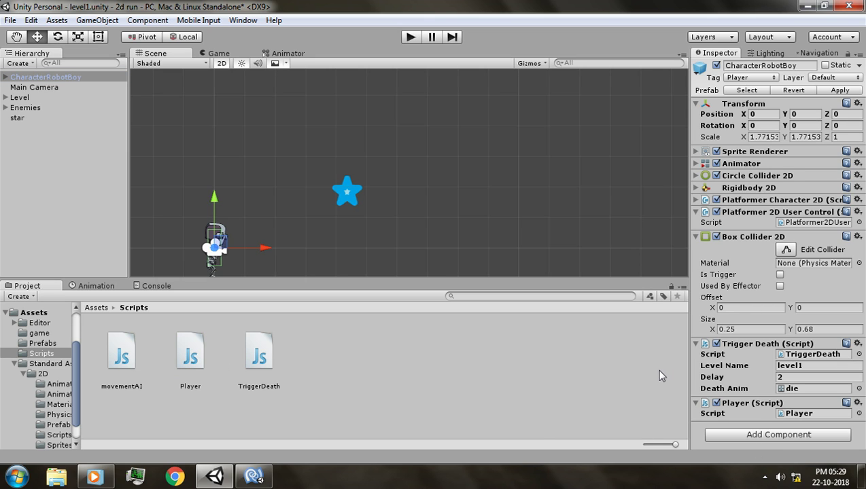
pyautogui.click(30, 145)
pyautogui.scroll(-3, 328, 169)
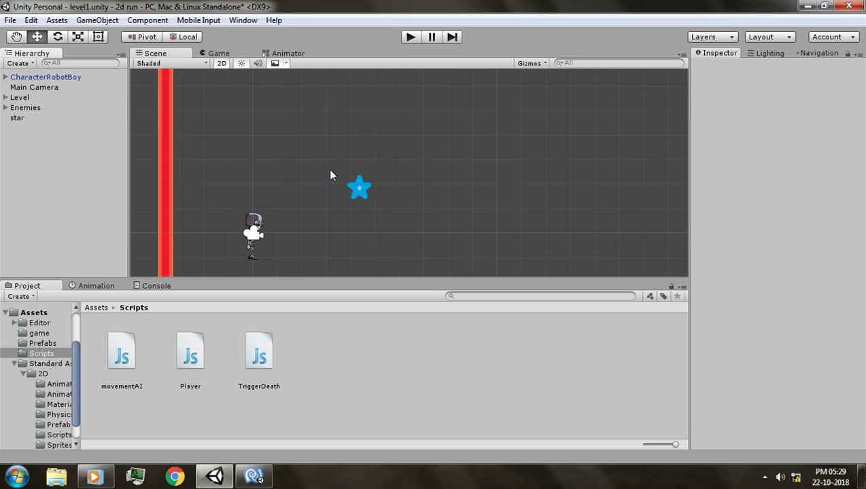
# Step: Show the Game view and add a UI Text object to the scene
pyautogui.click(213, 54)
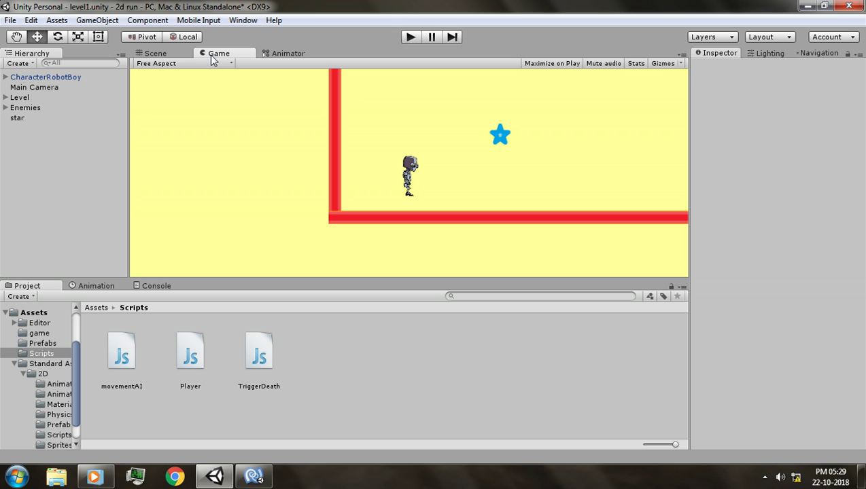
pyautogui.click(32, 64)
pyautogui.moveTo(89, 161)
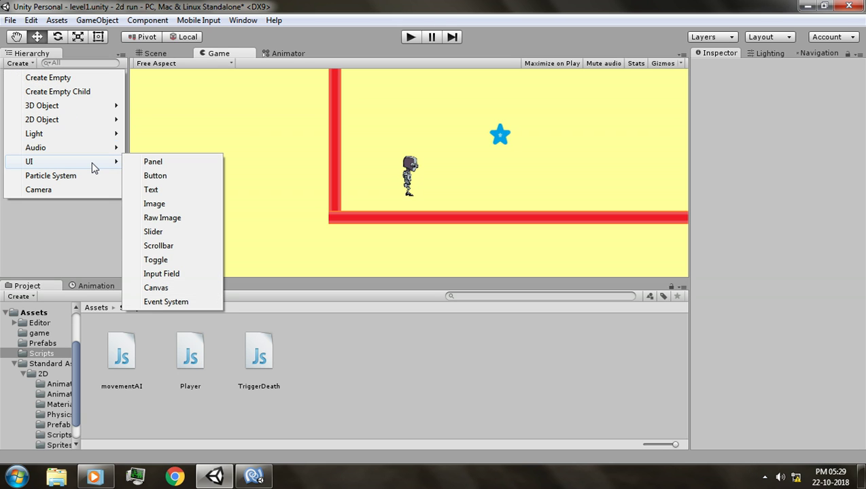
pyautogui.click(171, 195)
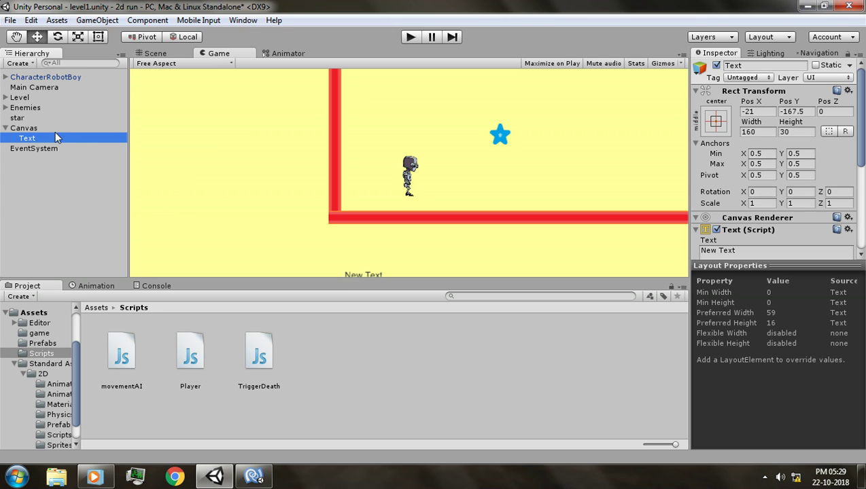
# Step: Anchor the text to the canvas's bottom-left corner and set its Pos X and Pos Y to 0
pyautogui.click(722, 124)
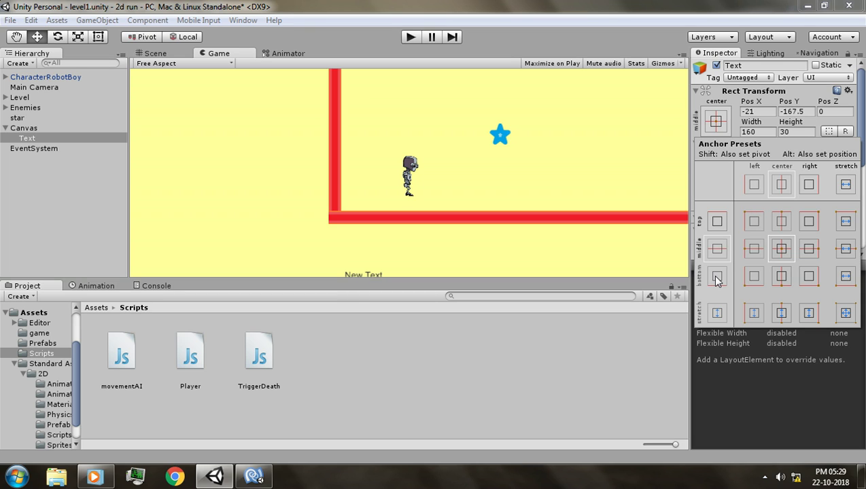
pyautogui.click(753, 278)
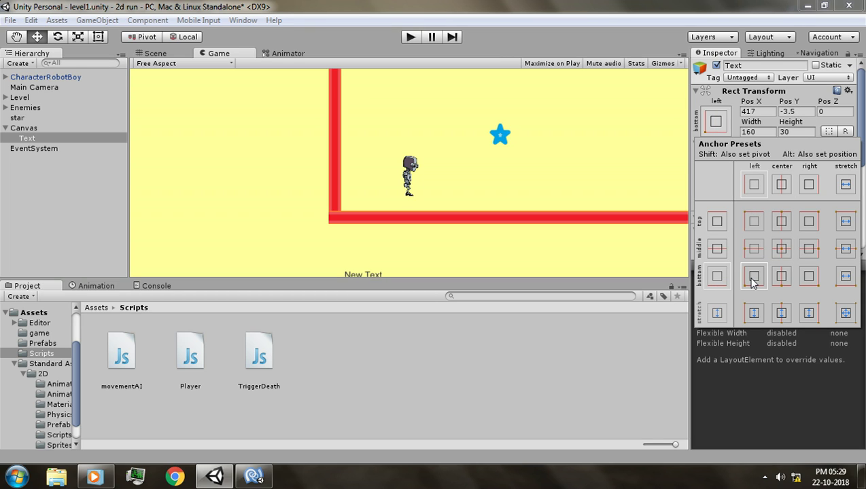
pyautogui.click(756, 112)
pyautogui.write('0')
pyautogui.click(792, 113)
pyautogui.write('0')
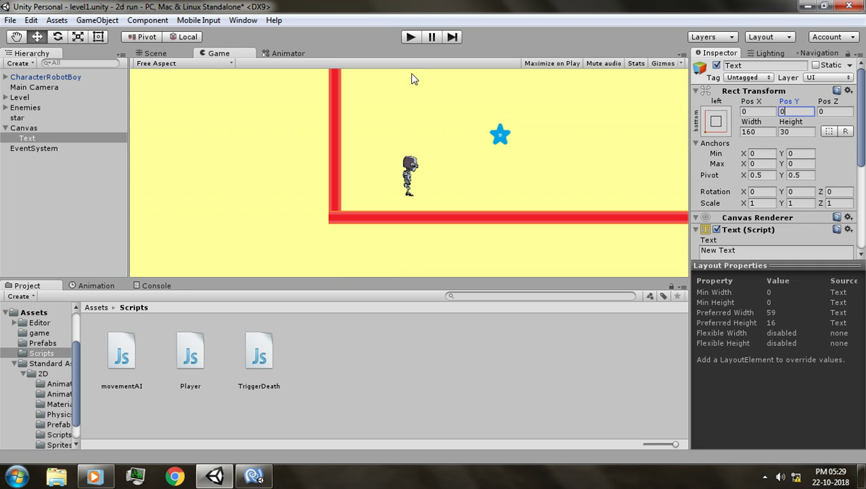
# Step: Move the text freehand in the Scene view to about Pos X 0.49 and Pos Y 0.23, and check it in the Game view
pyautogui.click(163, 54)
pyautogui.scroll(8, 320, 222)
pyautogui.moveTo(392, 178); pyautogui.dragTo(528, 95, button='middle')
pyautogui.scroll(10, 398, 139)
pyautogui.scroll(5, 360, 136)
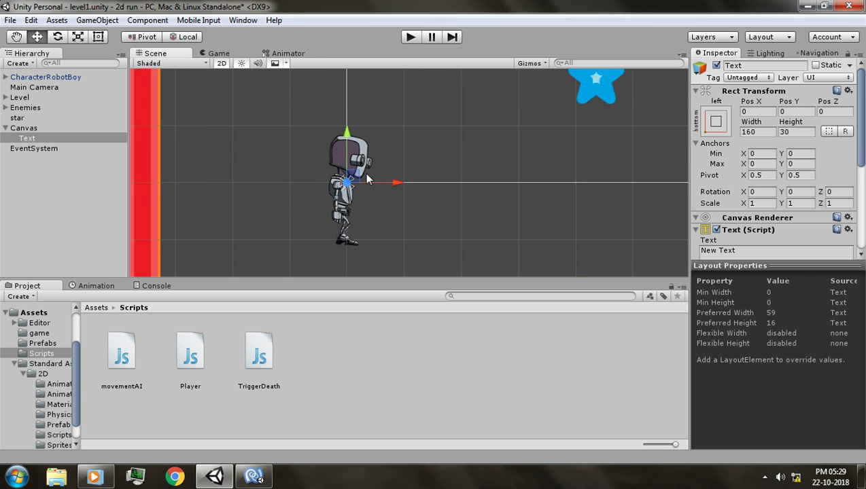
pyautogui.moveTo(348, 176); pyautogui.dragTo(381, 164)
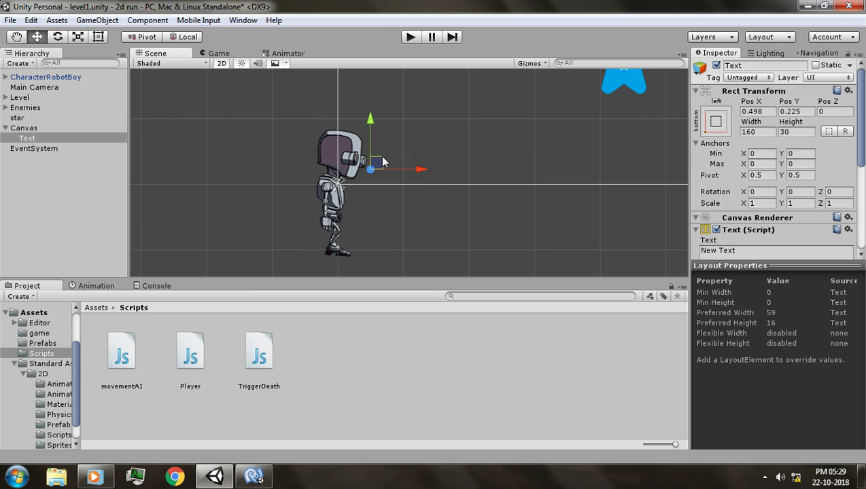
pyautogui.click(225, 53)
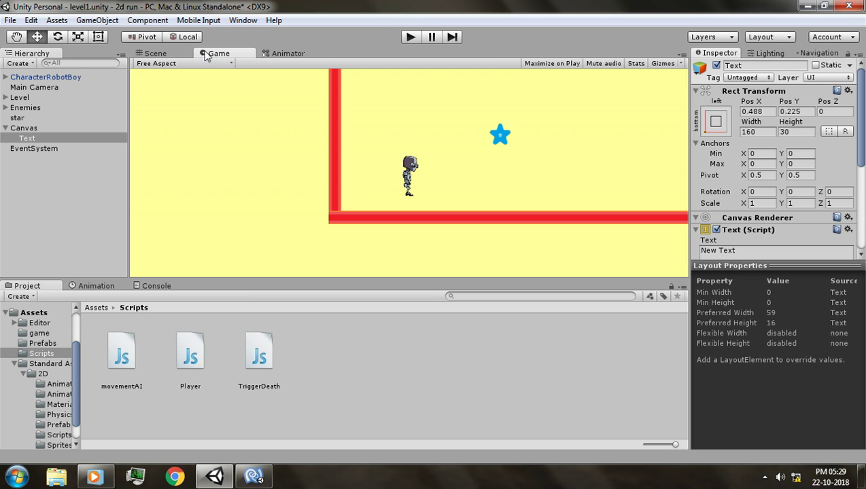
# Step: Examine the text's component settings, anchor presets and placement in the Scene and Game views
pyautogui.click(156, 54)
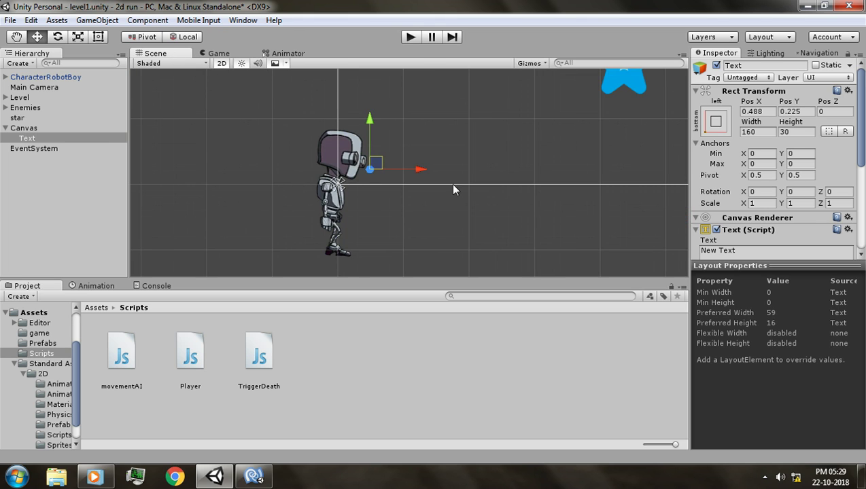
pyautogui.scroll(-5, 816, 197)
pyautogui.scroll(3, 798, 187)
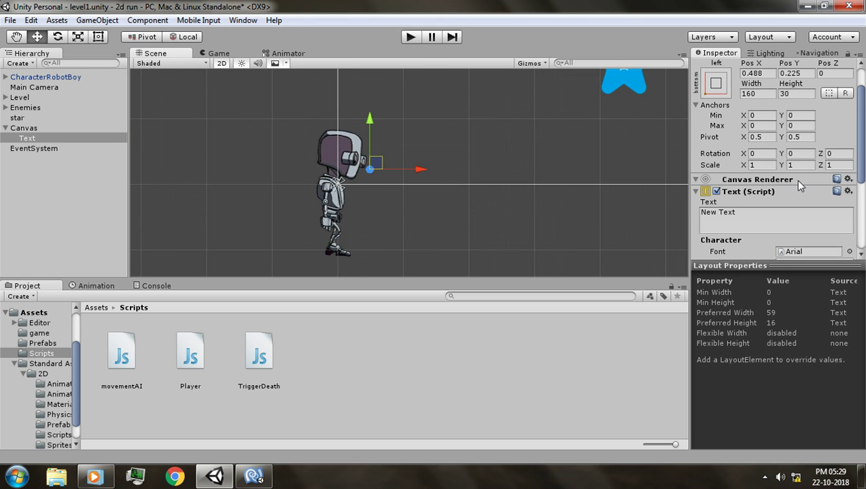
pyautogui.click(715, 87)
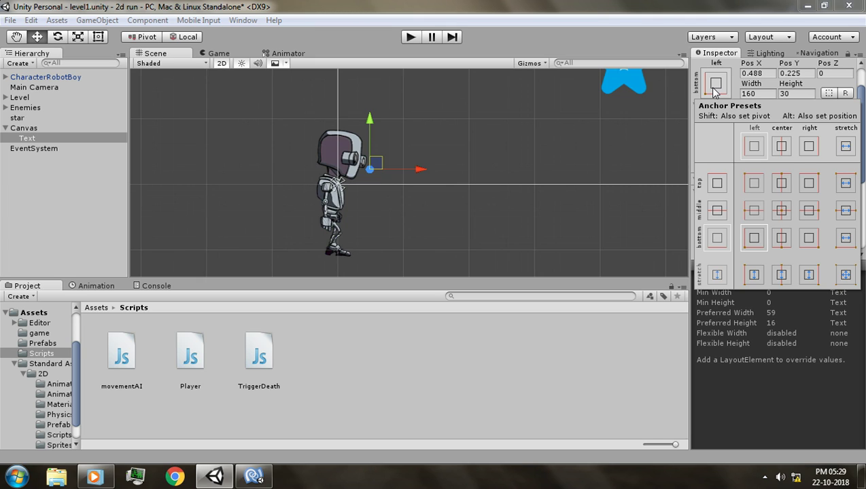
pyautogui.click(715, 90)
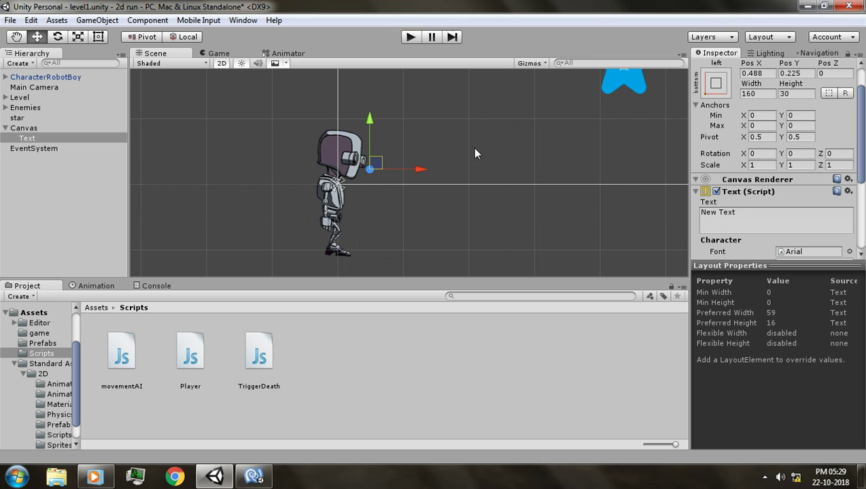
pyautogui.moveTo(463, 151); pyautogui.dragTo(503, 194, button='middle')
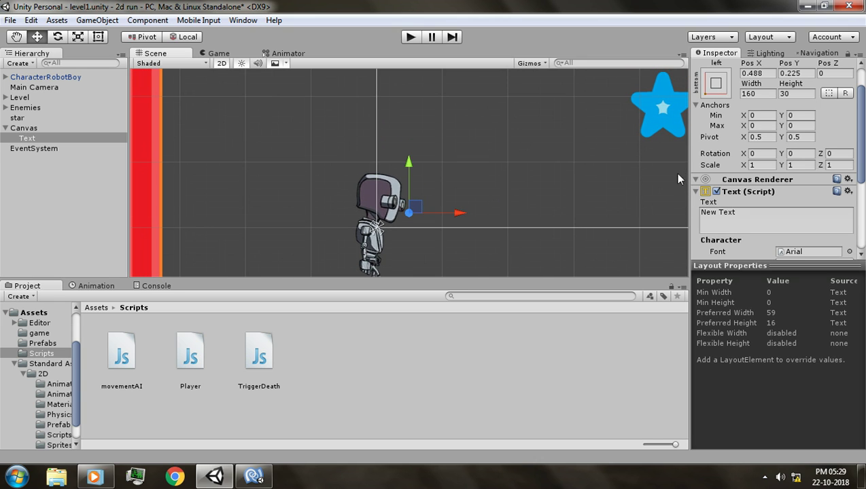
pyautogui.scroll(2, 442, 178)
pyautogui.scroll(-4, 445, 174)
pyautogui.scroll(-2, 445, 175)
pyautogui.click(213, 54)
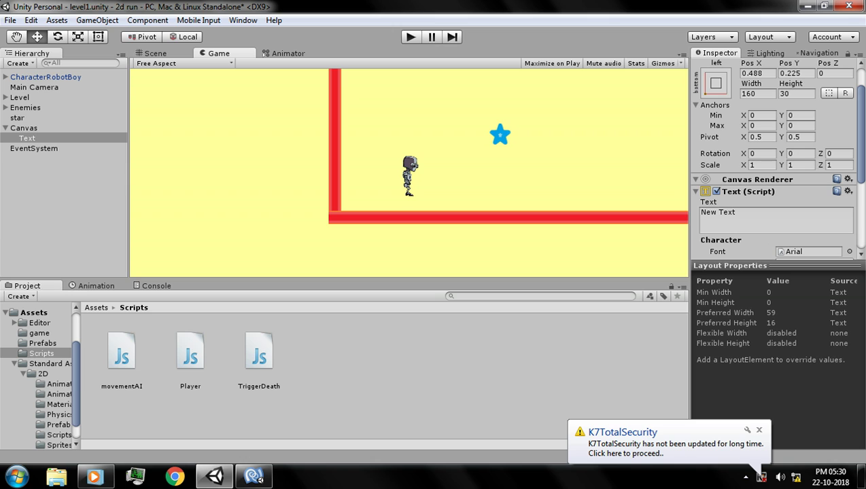
# Step: Switch to MonoDevelop and declare the variable "var score:int;" above the Start function in Player.js
pyautogui.click(268, 481)
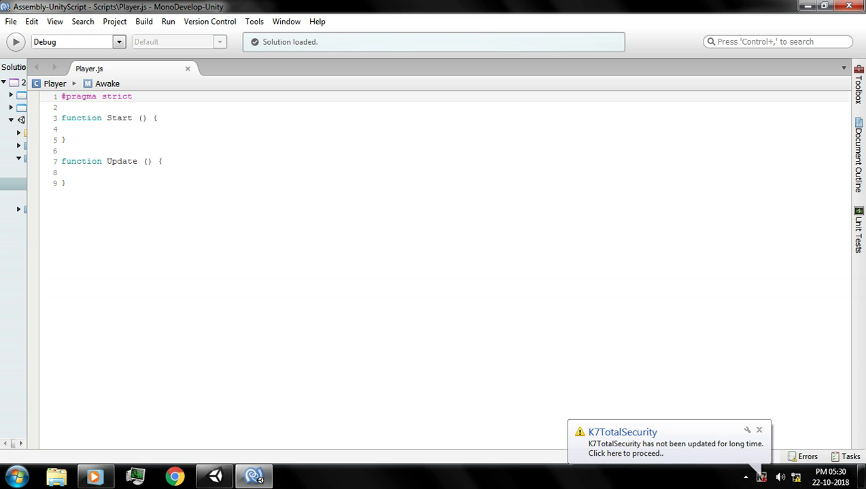
pyautogui.press('Return')
pyautogui.press('Return')
pyautogui.press('Up')
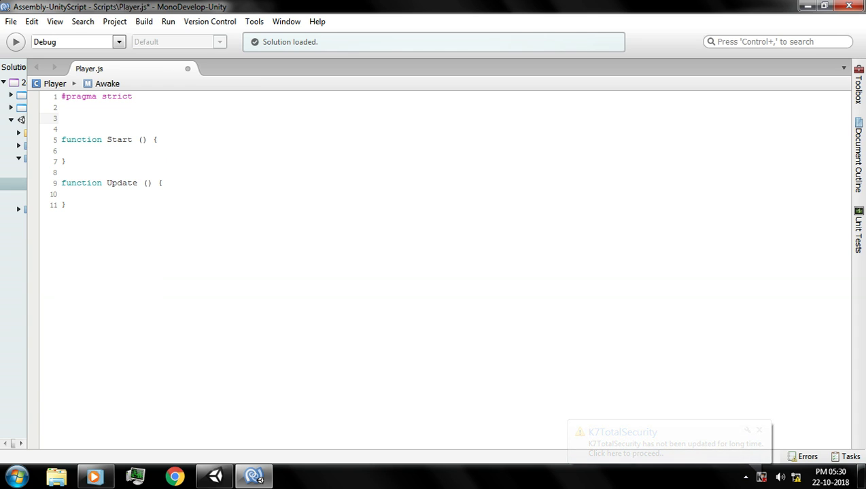
pyautogui.write('var score')
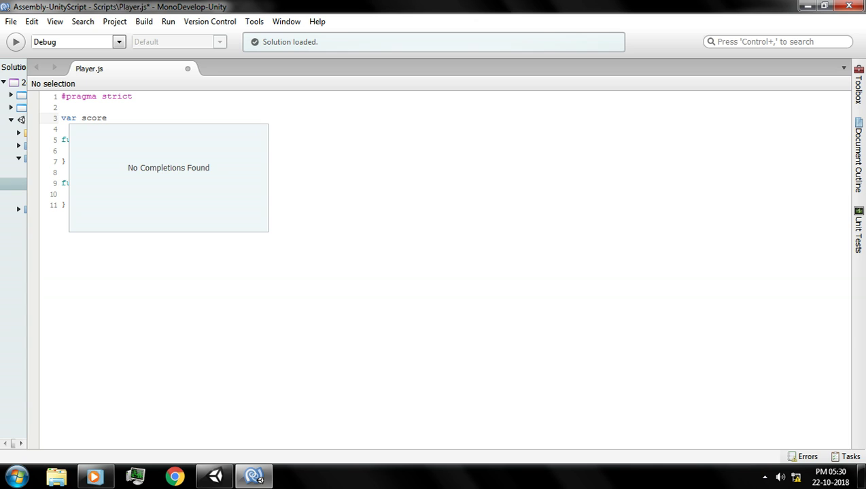
pyautogui.write(':int')
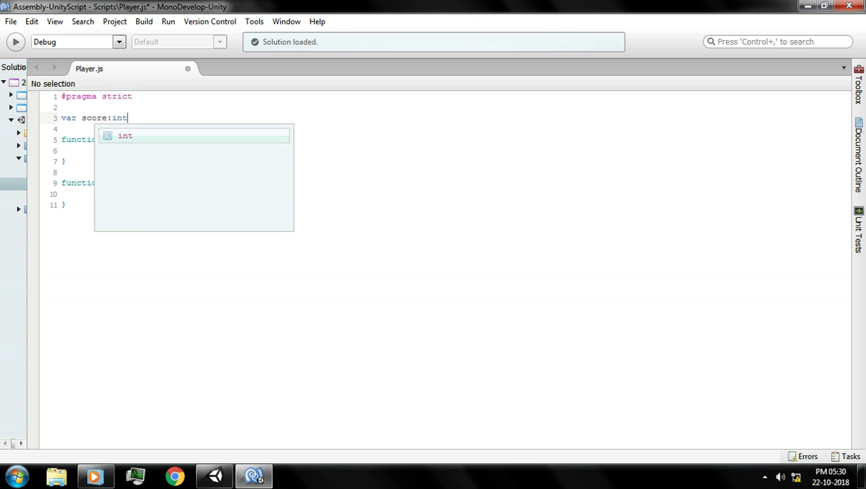
pyautogui.write(';')
# Step: Add an empty function OnTriggerEnter2D(coll:Collider2D) below the Update function
pyautogui.press('Down')
pyautogui.press('Down')
pyautogui.press('Down')
pyautogui.press('Down')
pyautogui.press('Down')
pyautogui.press('Down')
pyautogui.press('Down')
pyautogui.press('Down')
pyautogui.press('Return')
pyautogui.press('Return')
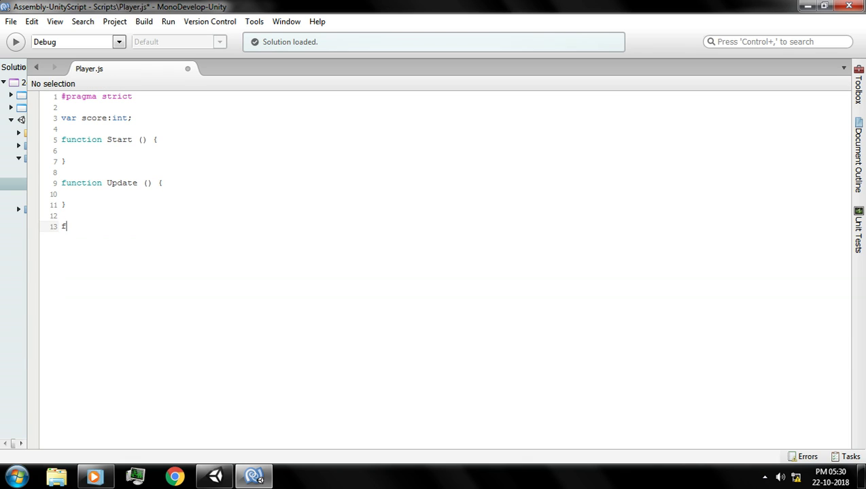
pyautogui.write('function OnTriggerEnter')
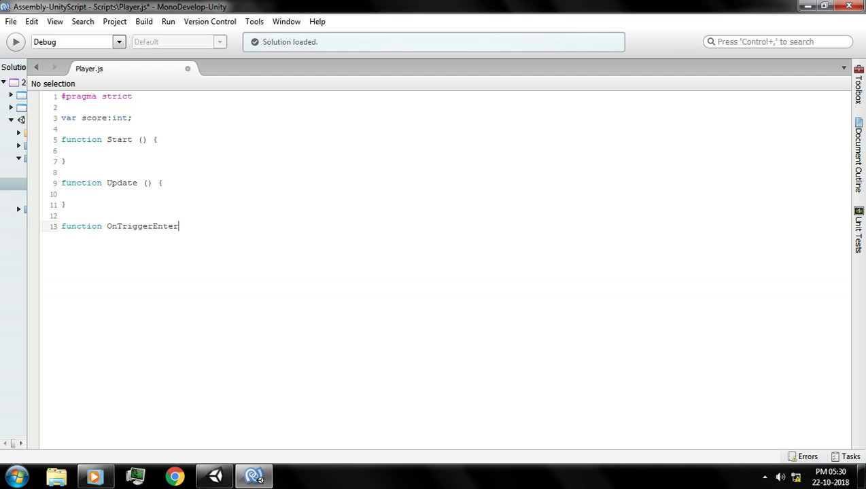
pyautogui.write('coll:Collider2D){')
pyautogui.press('Return')
pyautogui.write('}')
pyautogui.press('Left')
pyautogui.press('Return')
pyautogui.press('Up')
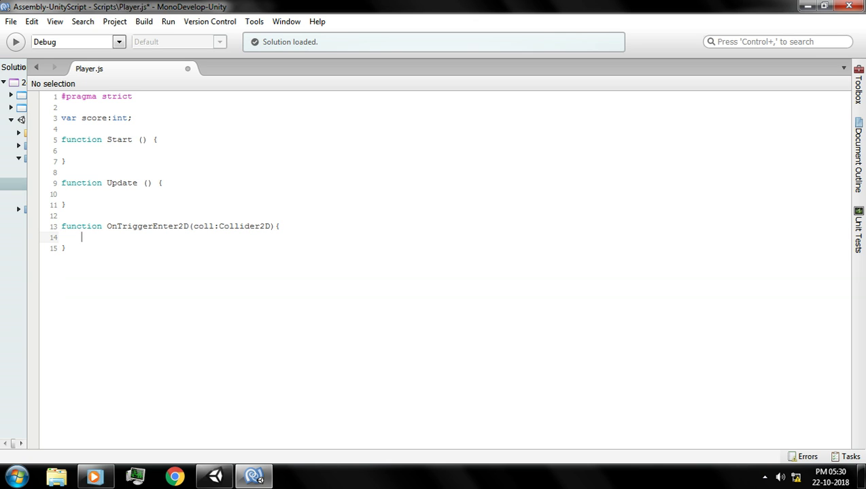
# Step: Add an if block inside OnTriggerEnter2D with the condition coll.CompareTag("Score")
pyautogui.write('if(coll')
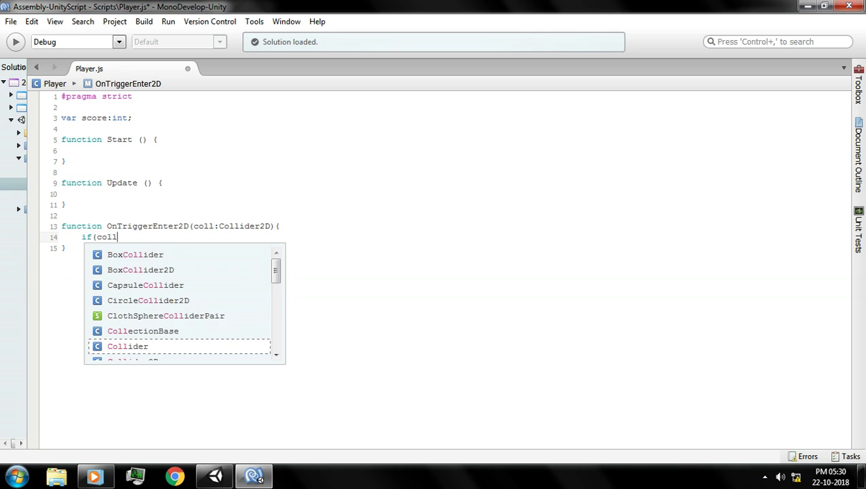
pyautogui.press('Escape')
pyautogui.write('.com')
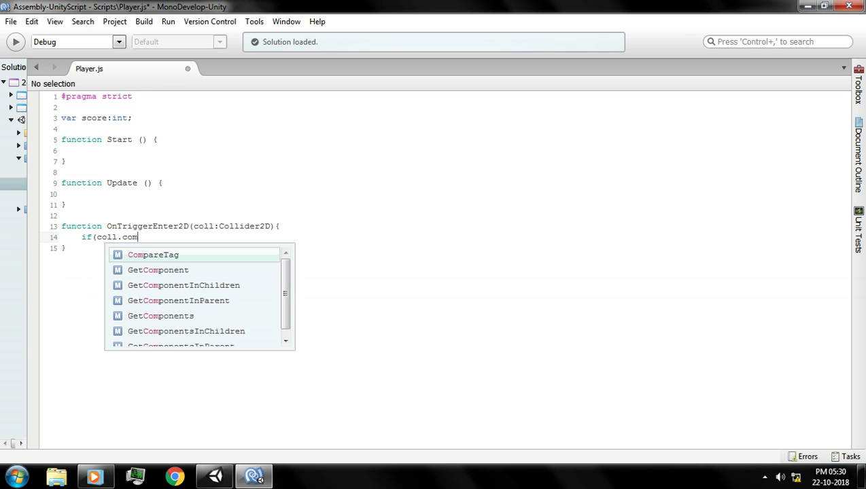
pyautogui.press('Return')
pyautogui.write('("S')
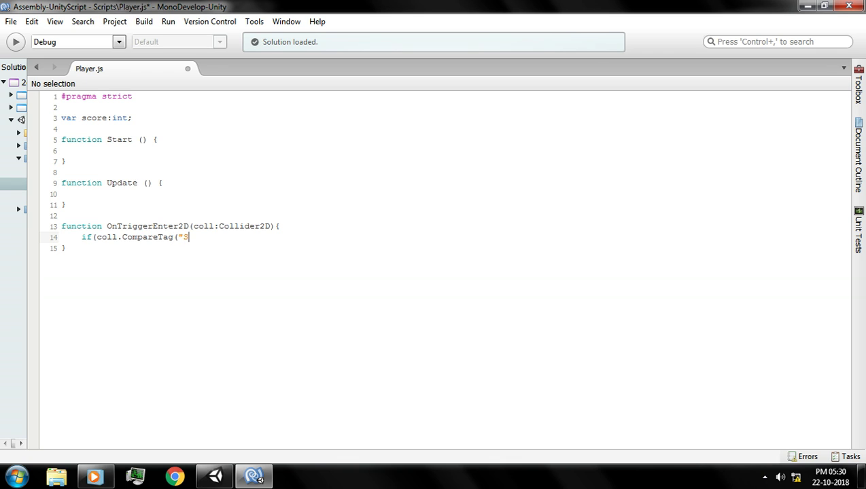
pyautogui.write('core")){')
pyautogui.press('Return')
pyautogui.write('}')
pyautogui.press('Left')
pyautogui.press('Return')
pyautogui.press('Up')
pyautogui.press('Tab')
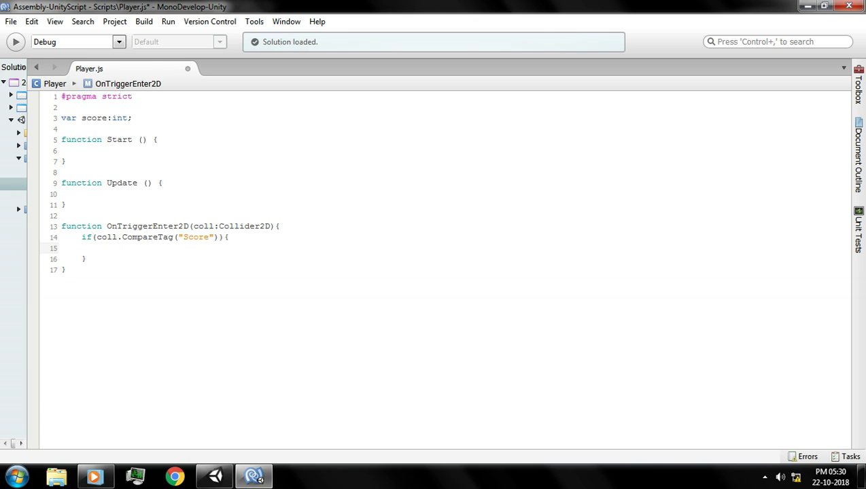
# Step: Fill the if block with "score=score+100;" and "Destroy(coll.gameObject);", and save the script
pyautogui.write('score')
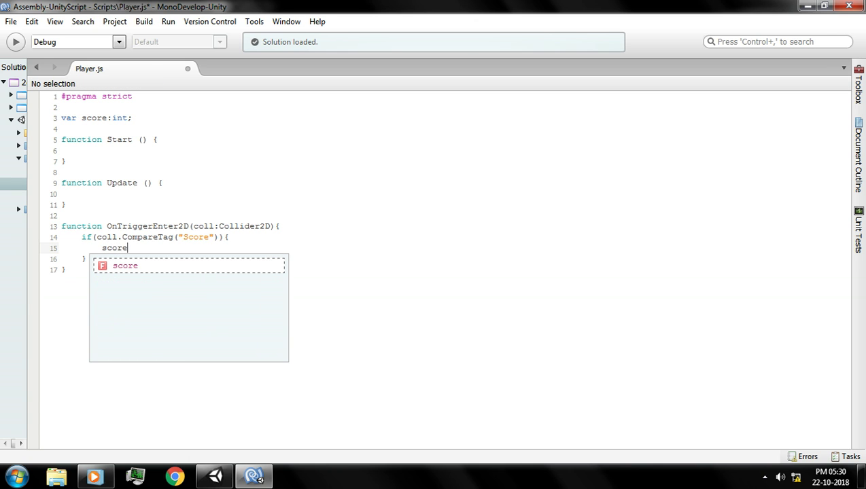
pyautogui.write('=score')
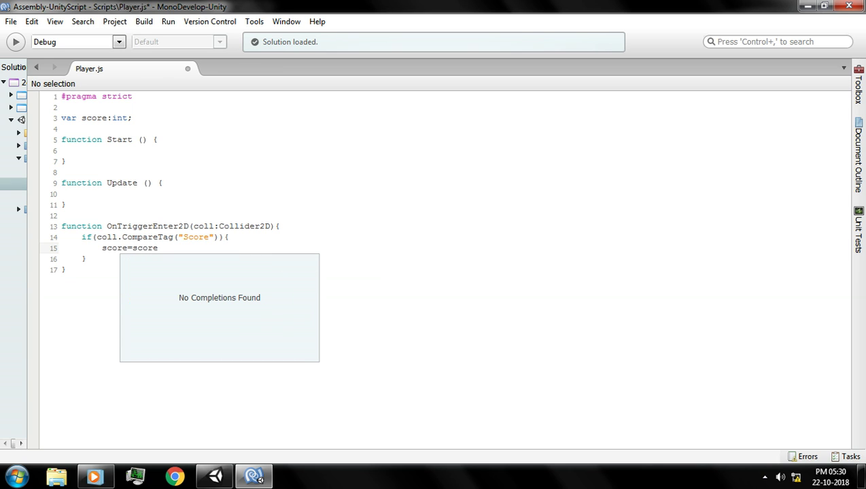
pyautogui.write('+100;')
pyautogui.press('Return')
pyautogui.write('Des')
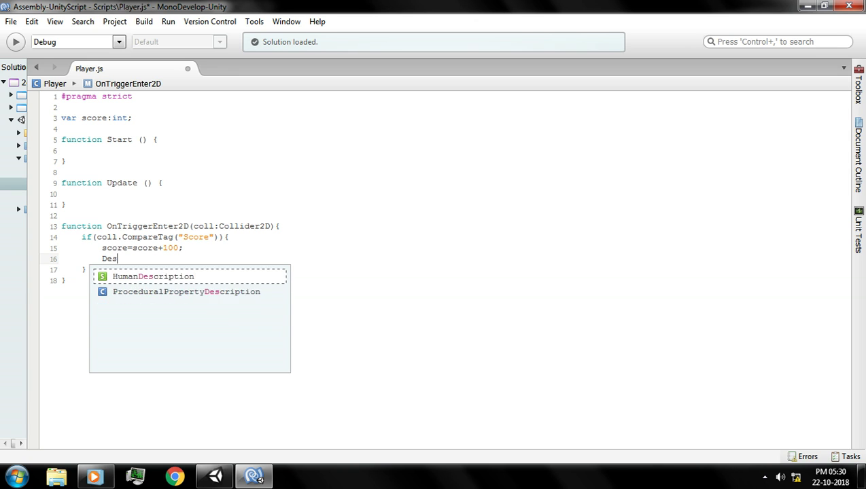
pyautogui.write('troy(')
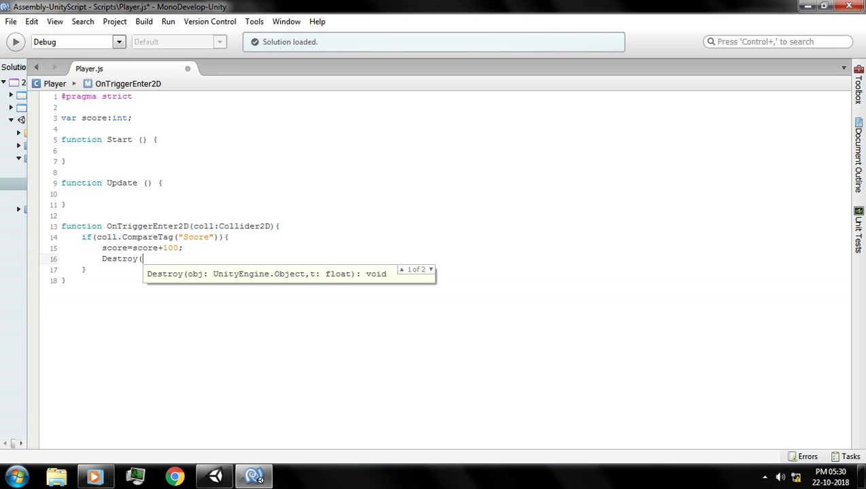
pyautogui.write('coll')
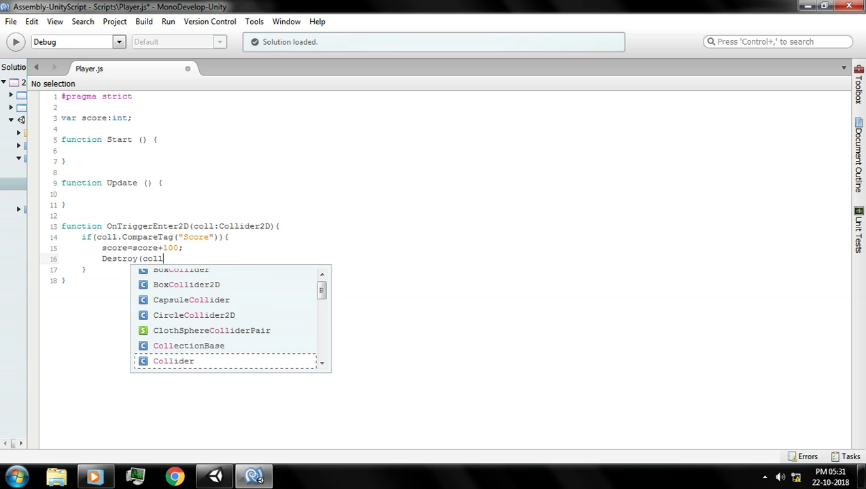
pyautogui.press('Escape')
pyautogui.write('.g')
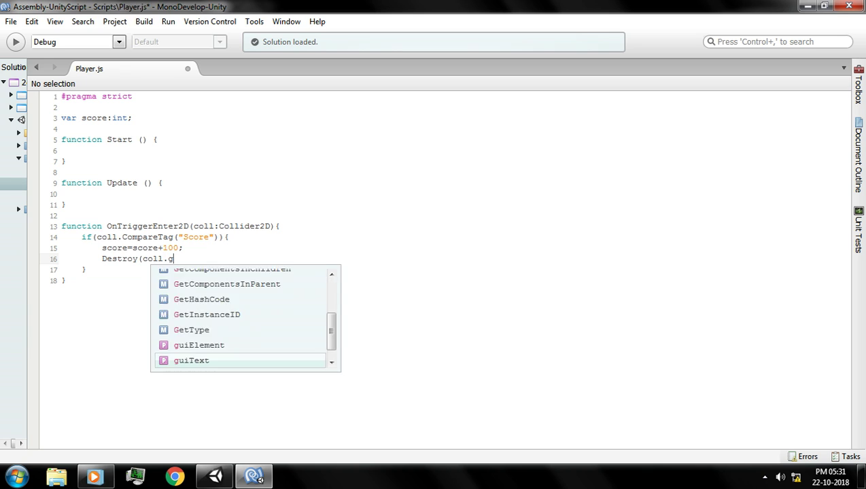
pyautogui.write('ameObject);')
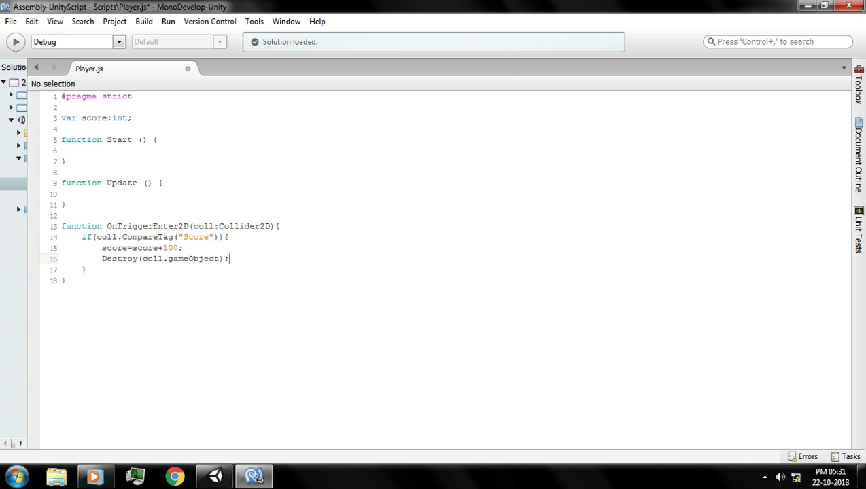
pyautogui.hotkey('ctrl', 's')
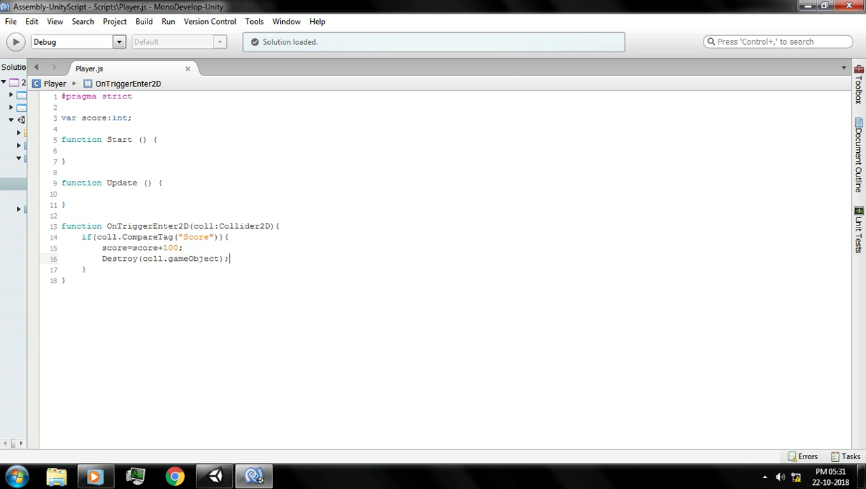
# Step: Return to Unity, anchor the text to the canvas's middle center, and set its Pos X and Pos Y to 0
pyautogui.click(214, 476)
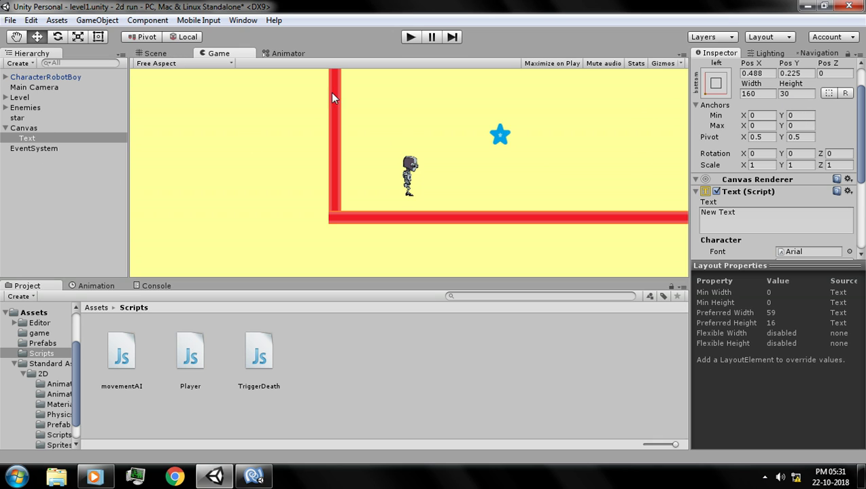
pyautogui.click(727, 89)
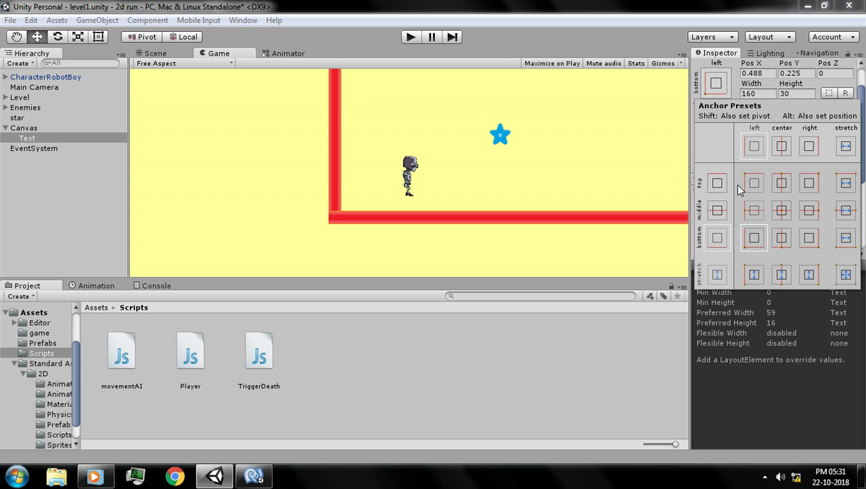
pyautogui.click(782, 211)
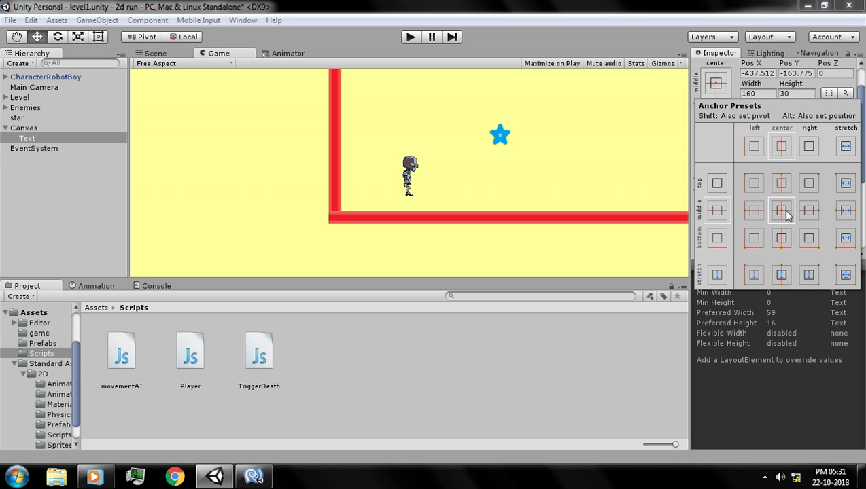
pyautogui.click(770, 70)
pyautogui.click(768, 73)
pyautogui.write('0')
pyautogui.press('Tab')
pyautogui.write('0')
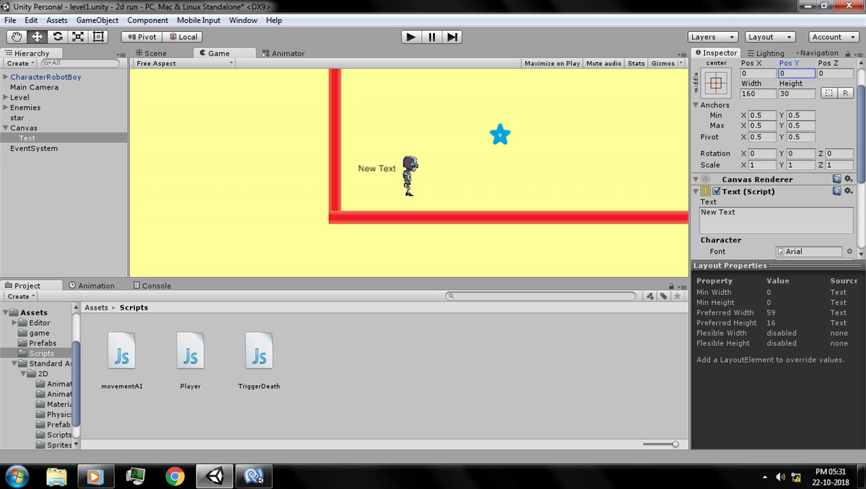
# Step: Anchor the text to the canvas's middle left and set its Pos X to 0
pyautogui.click(716, 83)
pyautogui.click(754, 210)
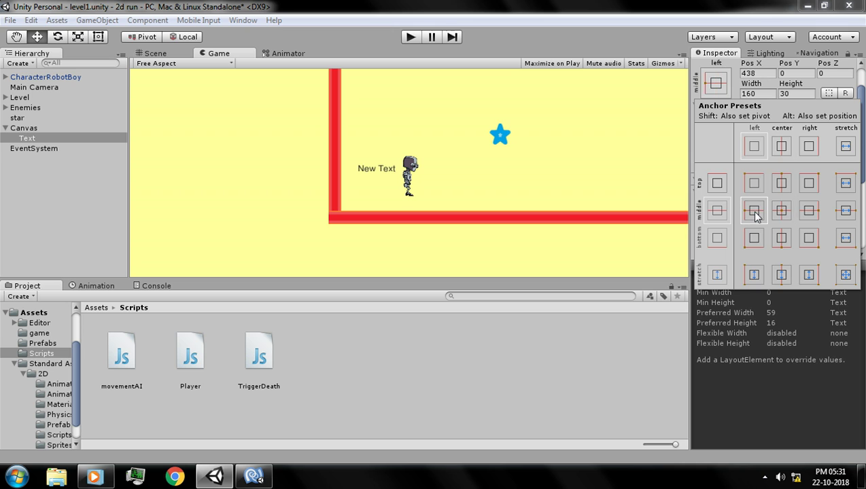
pyautogui.click(757, 73)
pyautogui.write('0')
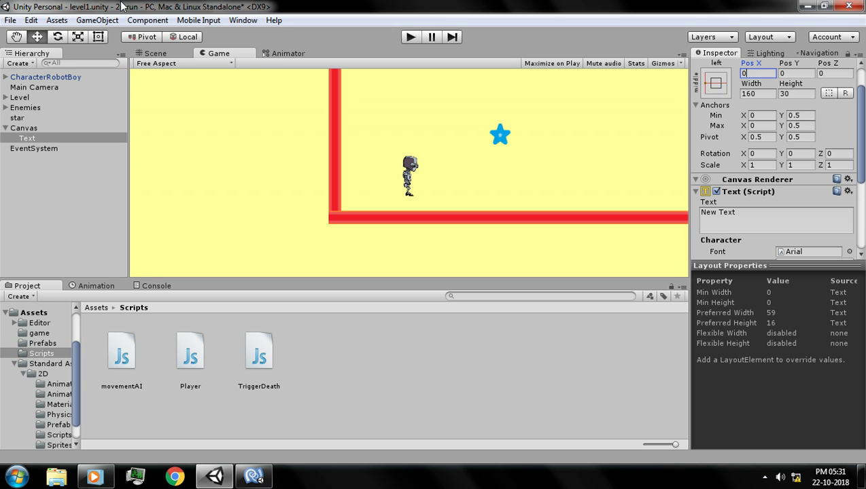
# Step: Find the text in the Scene view and move it along the X axis to about Pos X 112
pyautogui.click(157, 54)
pyautogui.scroll(-4, 412, 174)
pyautogui.moveTo(409, 168); pyautogui.dragTo(399, 322, button='middle')
pyautogui.scroll(-4, 410, 199)
pyautogui.scroll(-6, 410, 197)
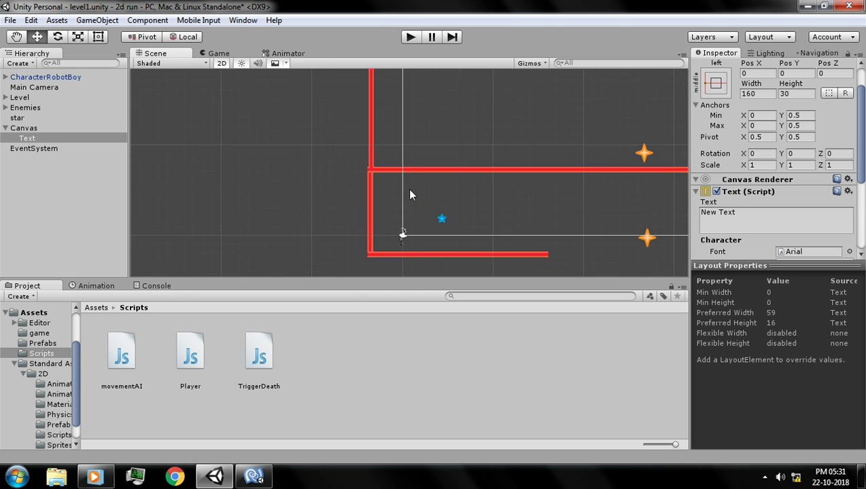
pyautogui.scroll(-6, 488, 166)
pyautogui.moveTo(468, 144); pyautogui.dragTo(398, 273, button='middle')
pyautogui.scroll(-10, 394, 187)
pyautogui.scroll(-4, 396, 190)
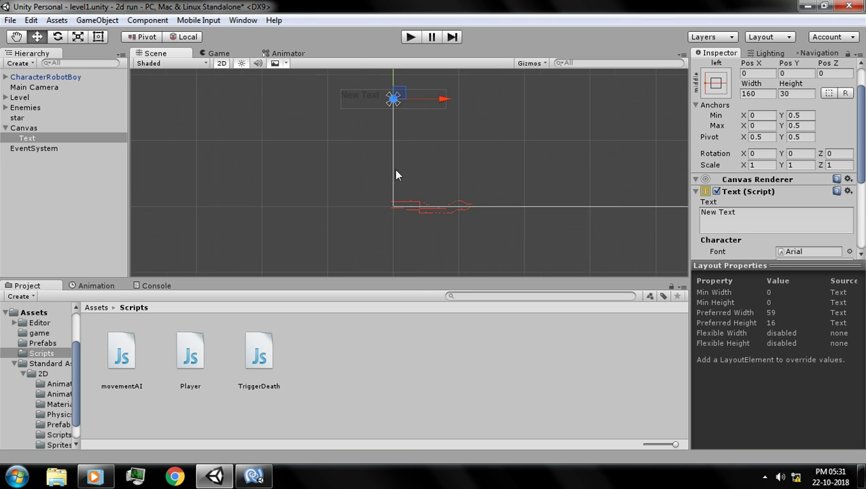
pyautogui.moveTo(410, 123); pyautogui.dragTo(411, 159, button='middle')
pyautogui.moveTo(430, 145); pyautogui.dragTo(503, 145)
# Step: Anchor the text to the canvas's bottom left and set its Pos X and Pos Y to 0
pyautogui.click(714, 85)
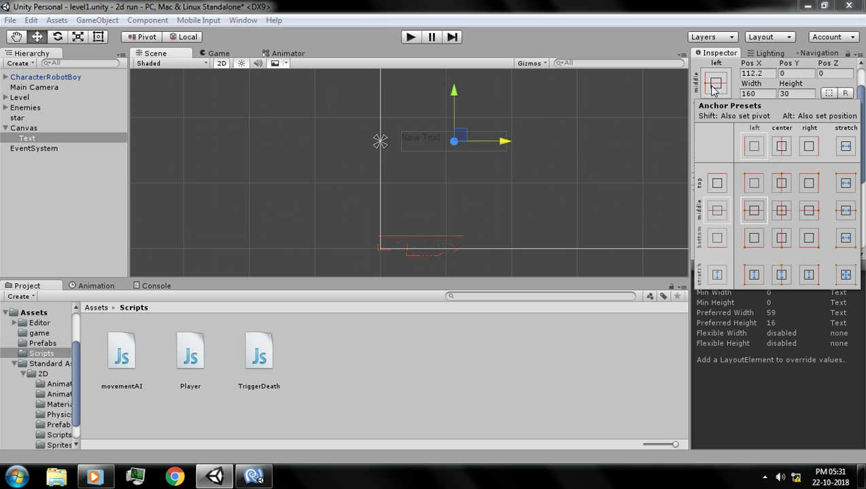
pyautogui.click(746, 244)
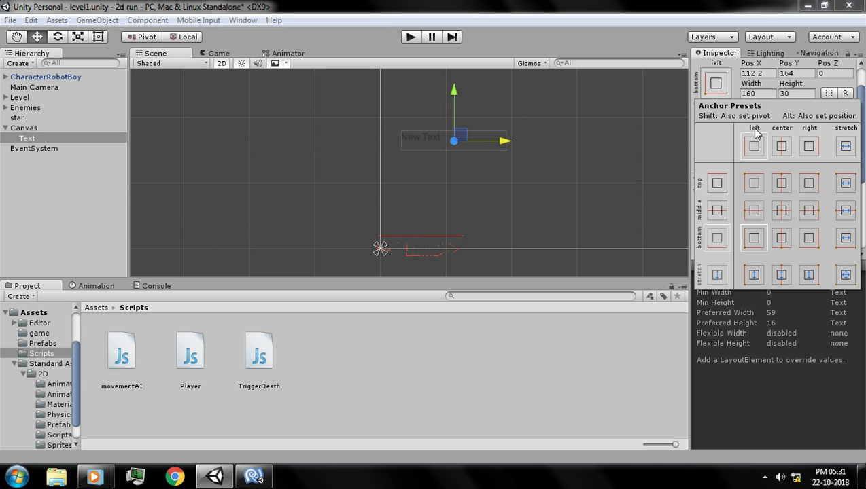
pyautogui.click(754, 73)
pyautogui.write('0')
pyautogui.click(783, 73)
pyautogui.write('0')
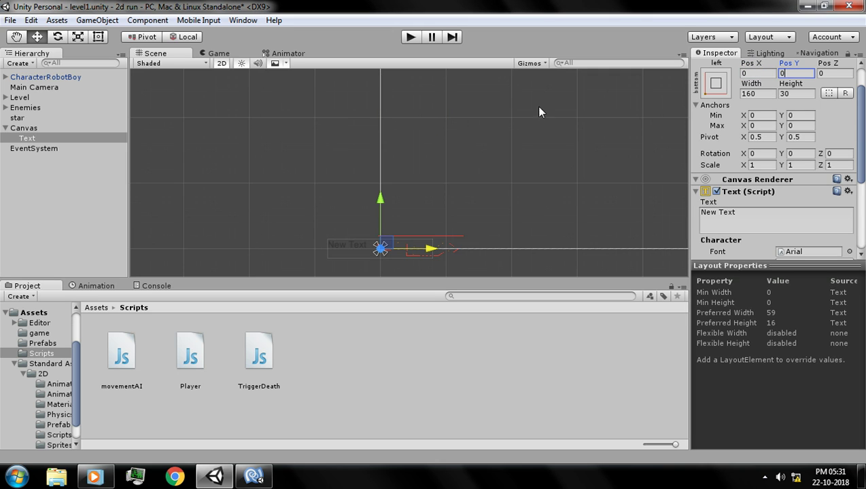
# Step: Move the text freehand to about Pos X 86, Pos Y 10 and check its placement in the Game view
pyautogui.moveTo(393, 245); pyautogui.dragTo(449, 238)
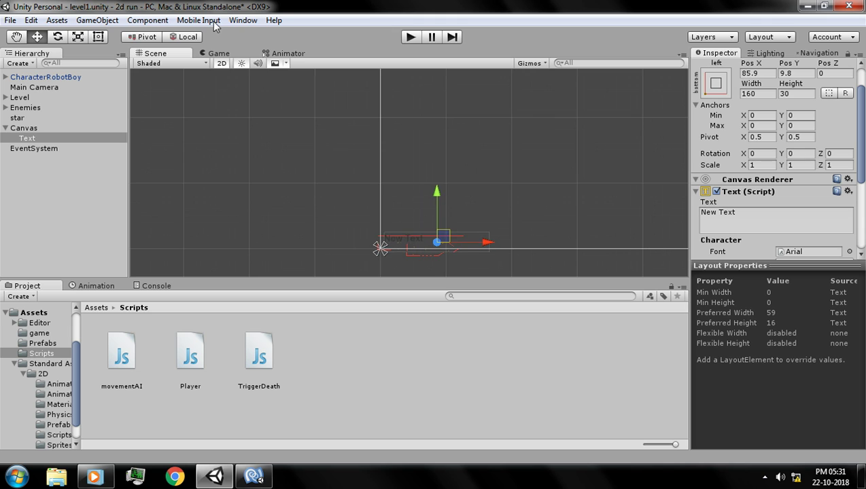
pyautogui.click(207, 54)
pyautogui.click(163, 62)
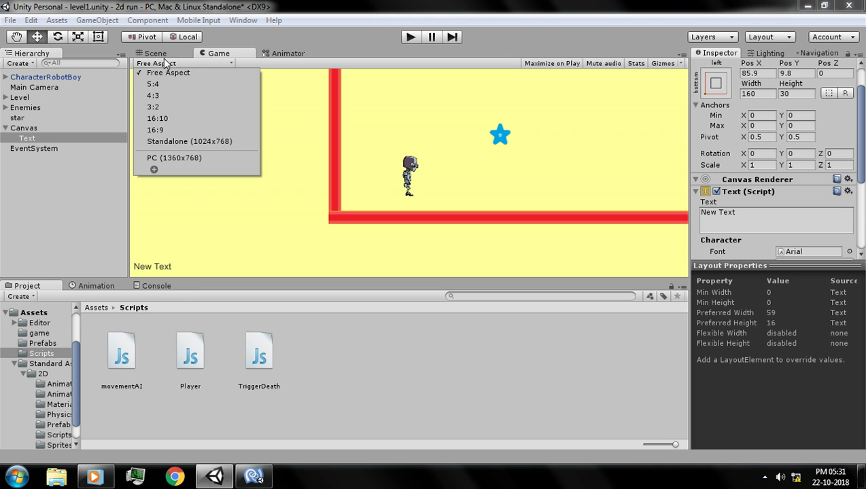
pyautogui.click(169, 56)
pyautogui.scroll(2, 719, 170)
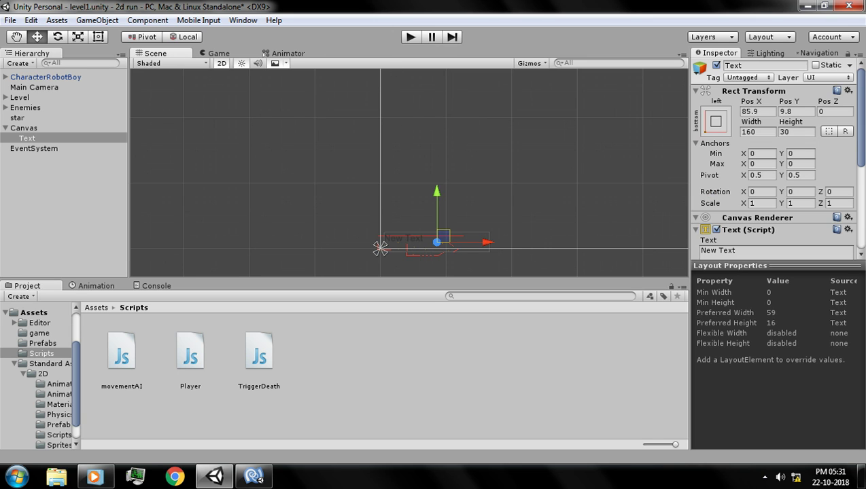
pyautogui.scroll(-3, 775, 163)
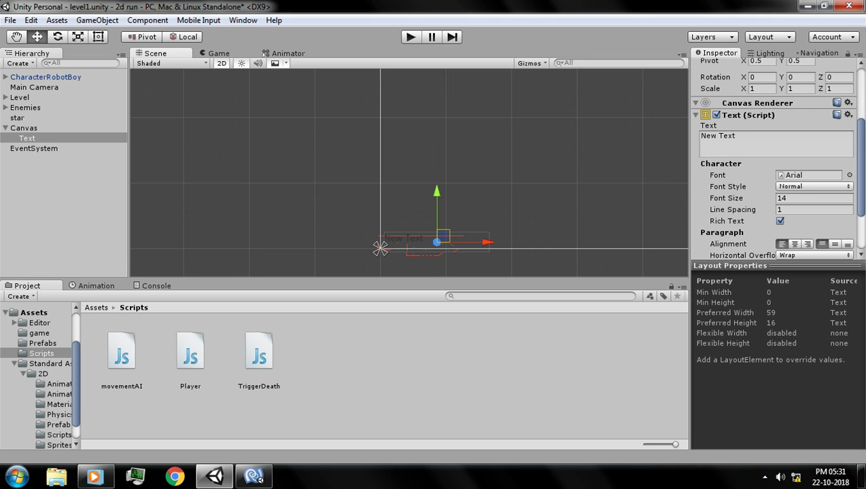
pyautogui.scroll(5, 453, 198)
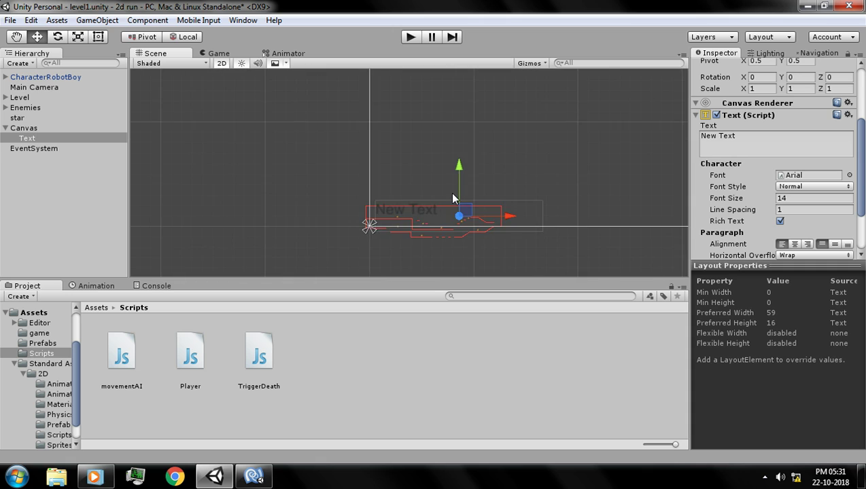
pyautogui.moveTo(453, 199); pyautogui.dragTo(459, 162, button='middle')
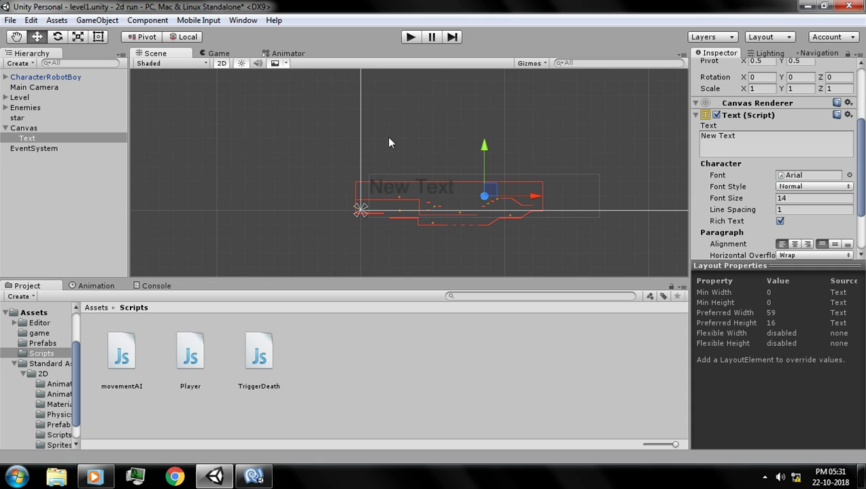
pyautogui.click(218, 53)
# Step: Create an empty game object, place it at the root of the hierarchy, and rename it Collectibles
pyautogui.click(43, 118)
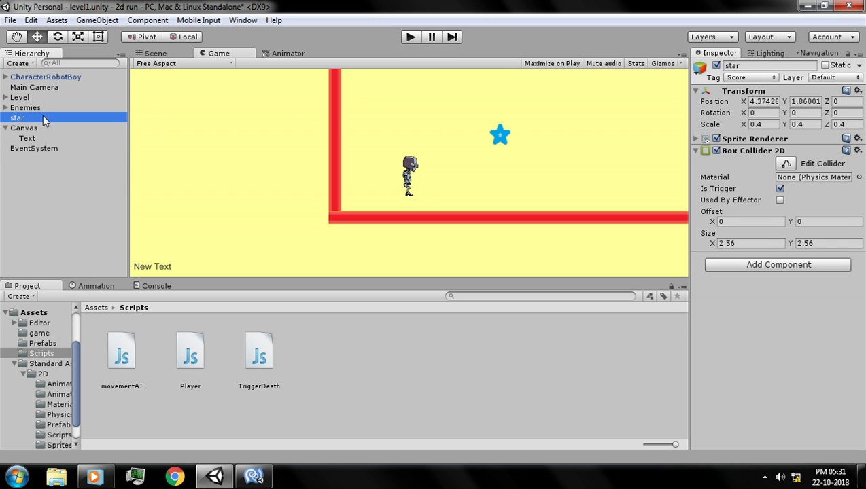
pyautogui.rightClick(63, 196)
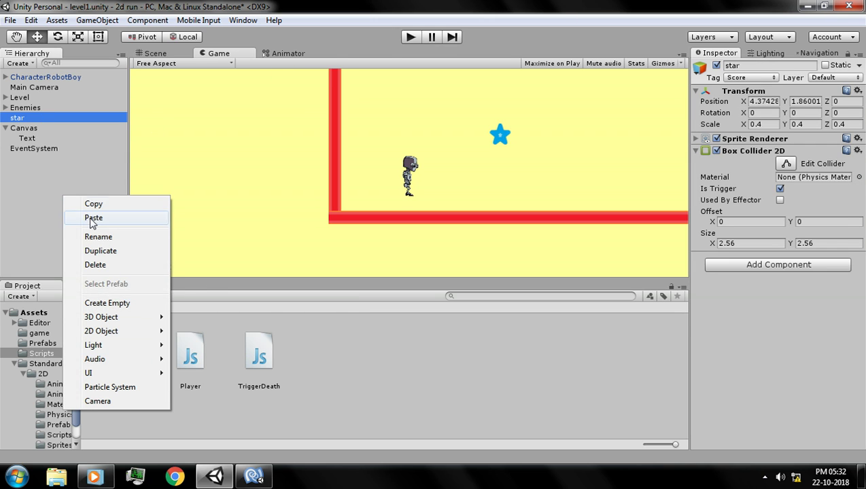
pyautogui.click(107, 304)
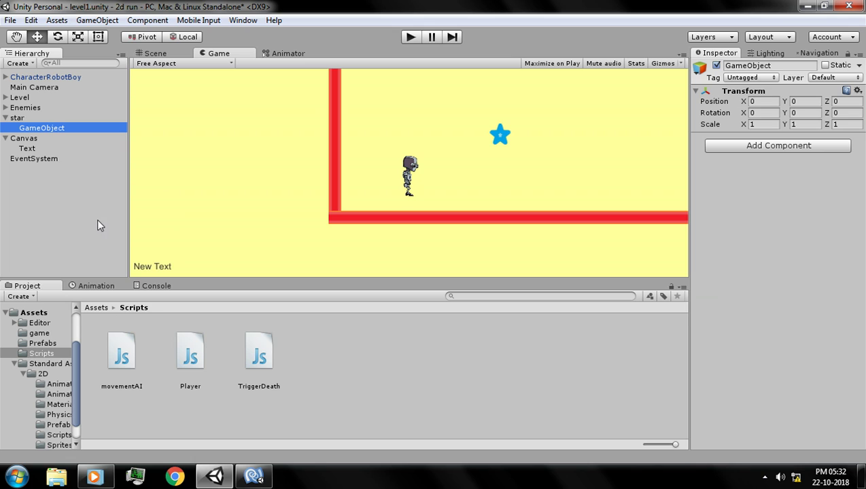
pyautogui.moveTo(62, 129); pyautogui.dragTo(40, 195)
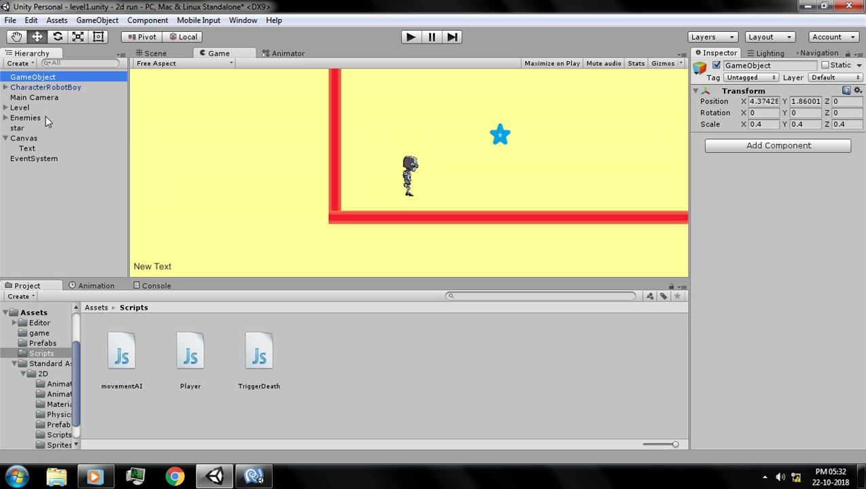
pyautogui.click(43, 79)
pyautogui.write('Co')
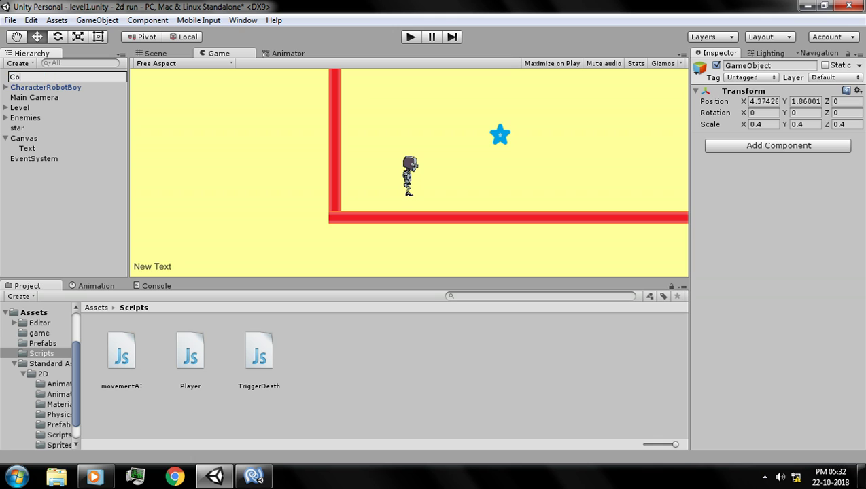
pyautogui.write('llectibles')
pyautogui.press('Return')
# Step: Reset the Collectibles object's transform and make the star its child
pyautogui.click(711, 104)
pyautogui.rightClick(710, 88)
pyautogui.click(722, 94)
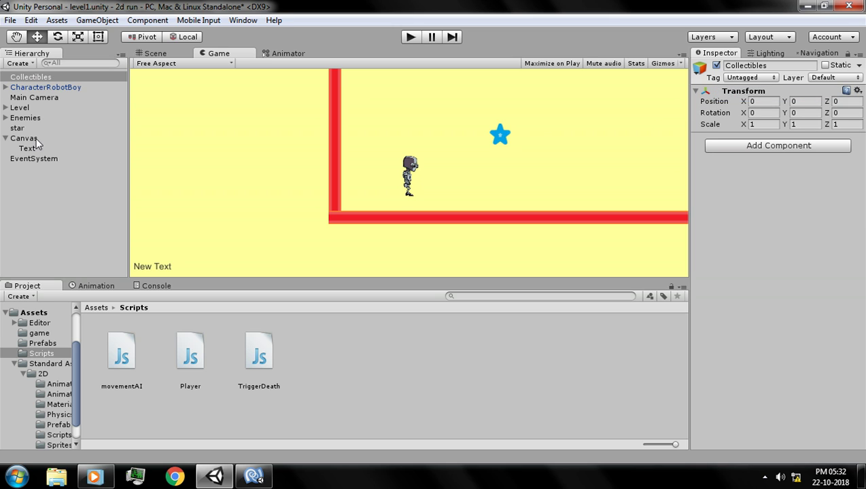
pyautogui.moveTo(30, 131); pyautogui.dragTo(64, 79)
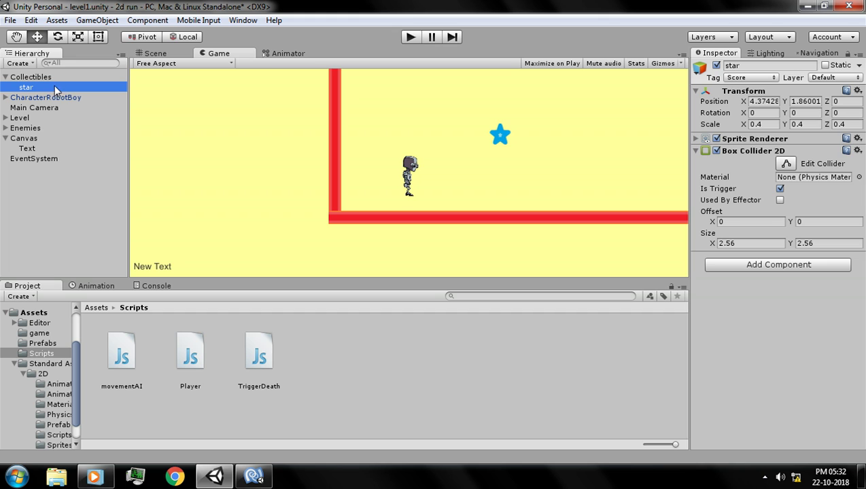
# Step: Run the game to test collecting the star with the character, and stop it
pyautogui.click(154, 53)
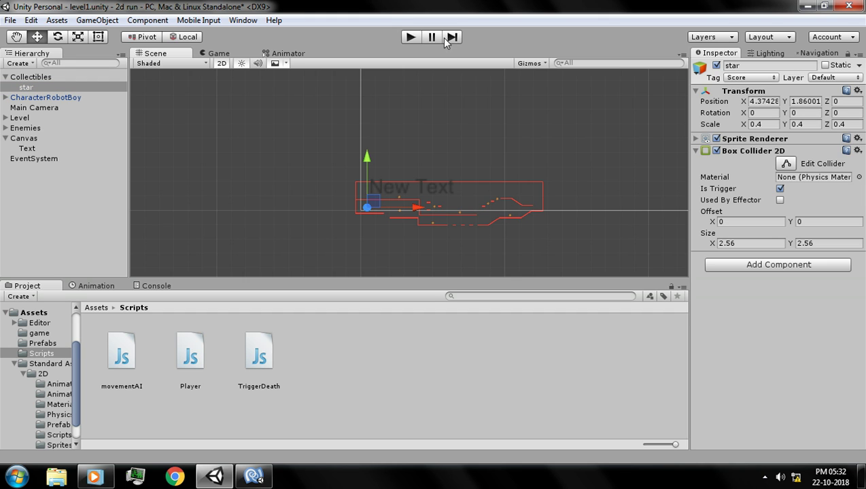
pyautogui.click(412, 37)
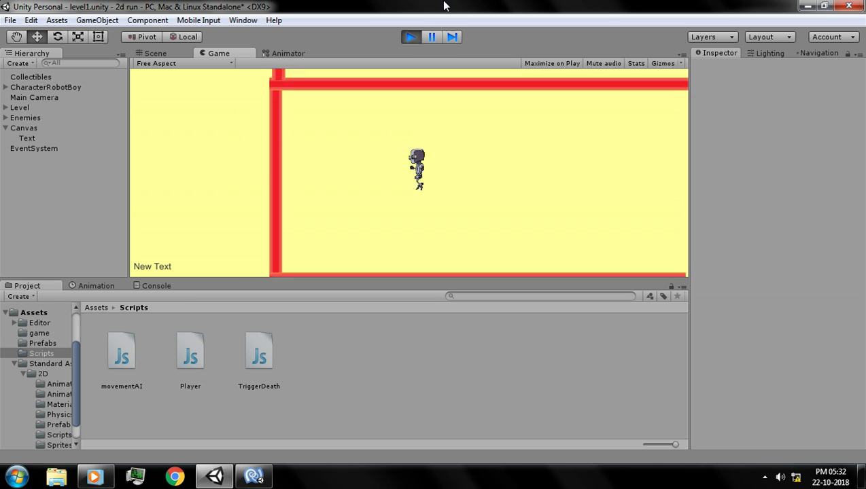
pyautogui.click(410, 38)
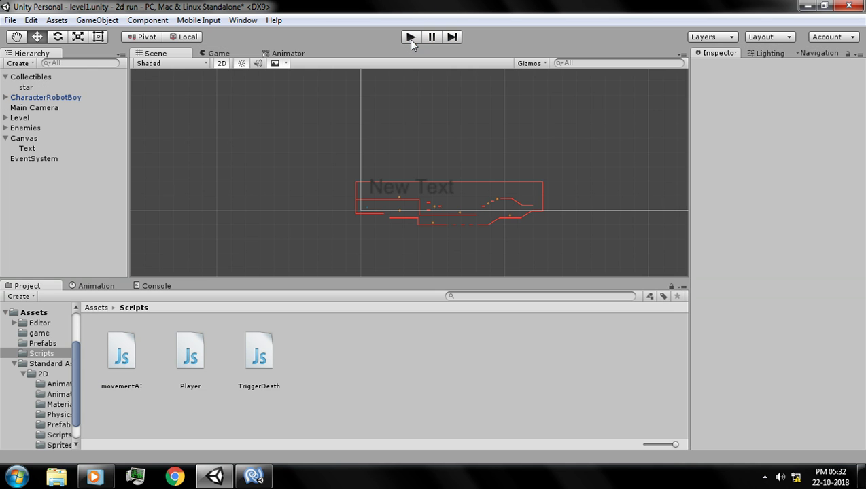
# Step: Switch to MonoDevelop and add "import UnityEngine.UI;" below the #pragma strict line in Player.js
pyautogui.click(254, 477)
pyautogui.click(135, 118)
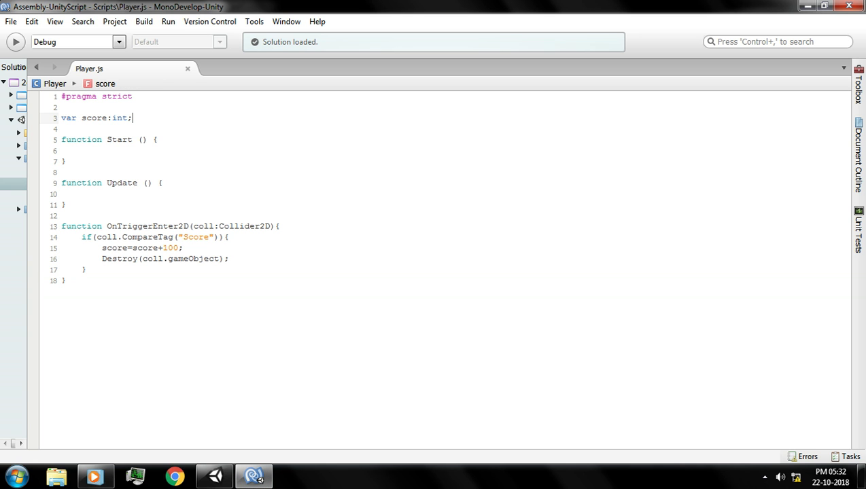
pyautogui.press('Return')
pyautogui.press('Up')
pyautogui.press('Up')
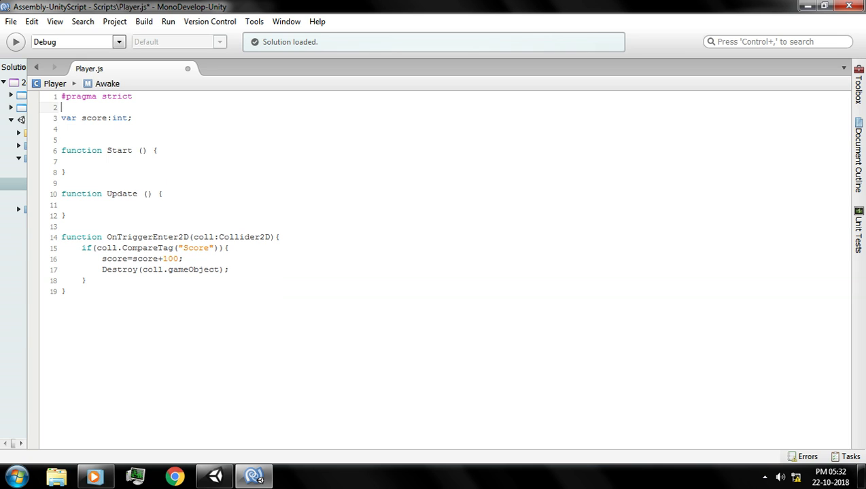
pyautogui.press('Return')
pyautogui.press('Up')
pyautogui.write('impo')
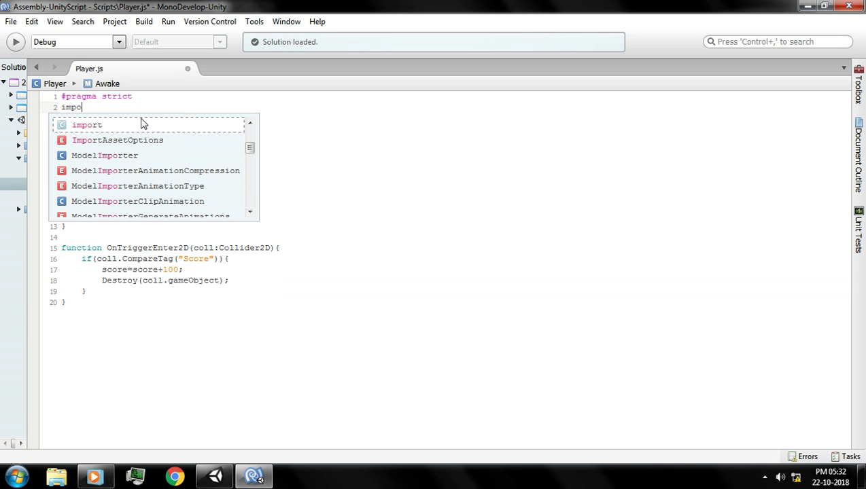
pyautogui.press('Return')
pyautogui.write('Uni')
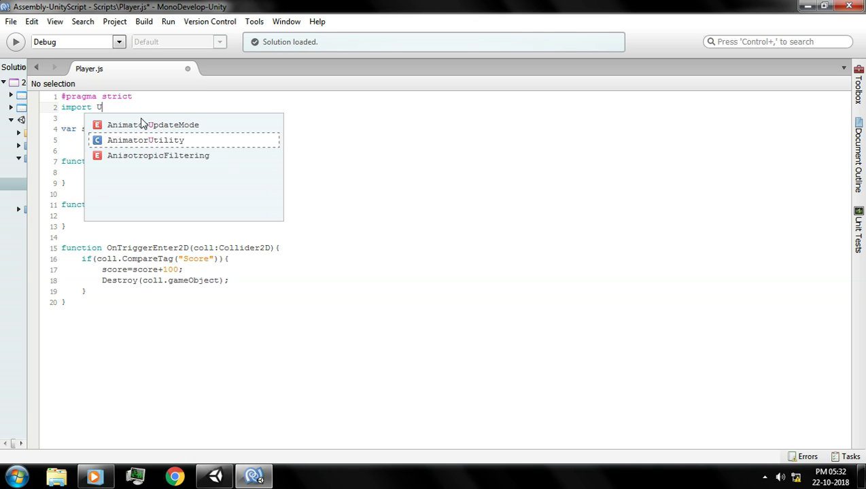
pyautogui.press('Up')
pyautogui.press('Up')
pyautogui.press('Up')
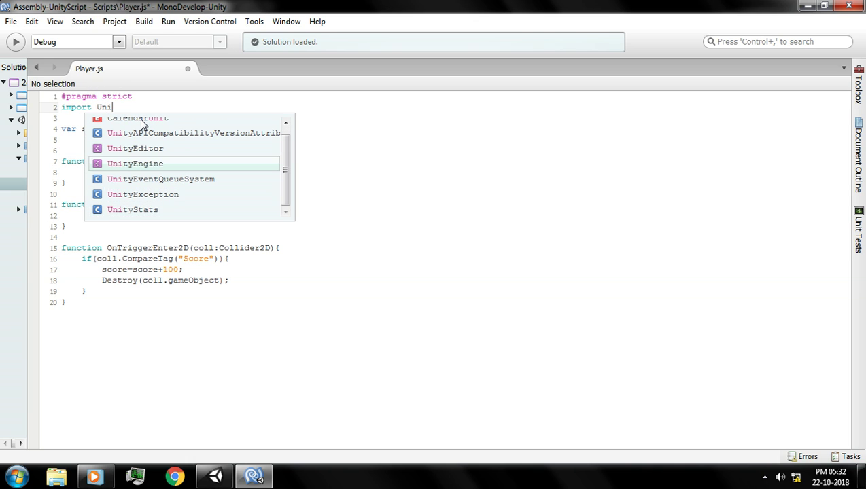
pyautogui.press('Return')
pyautogui.write('.U')
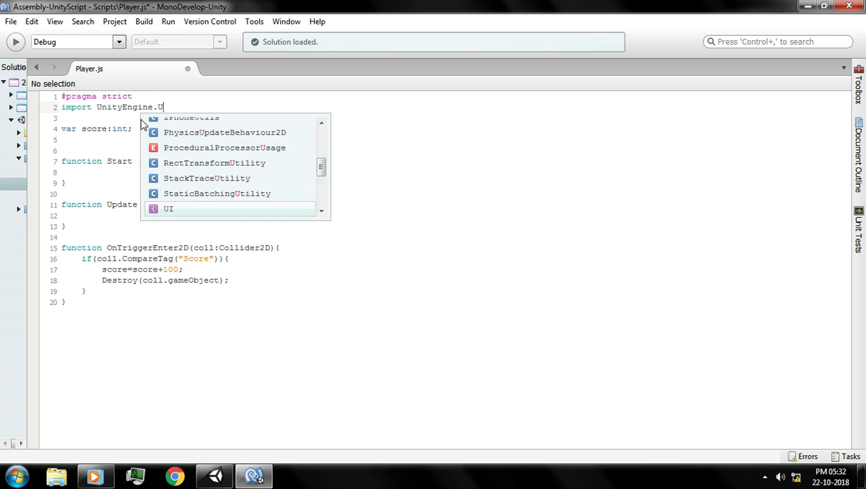
pyautogui.write('I;')
# Step: Declare "var text:Text;" below the score variable and save the script
pyautogui.press('Down')
pyautogui.press('Down')
pyautogui.press('Return')
pyautogui.write('var text')
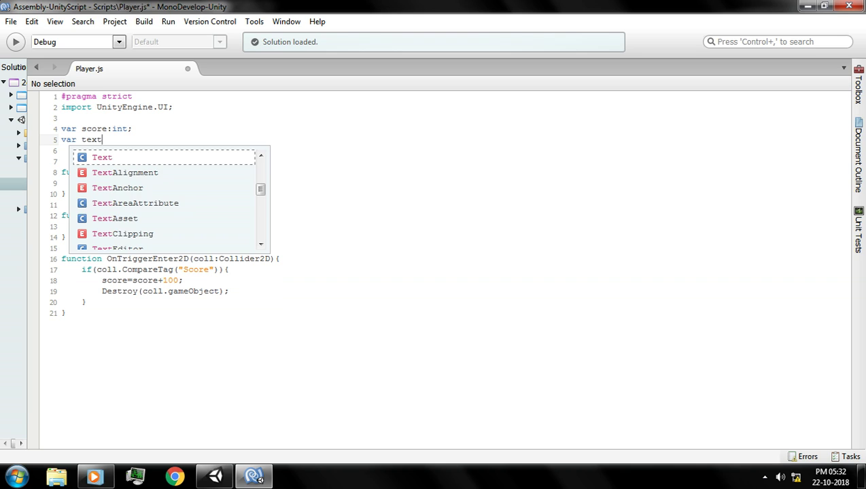
pyautogui.press('Escape')
pyautogui.write(':')
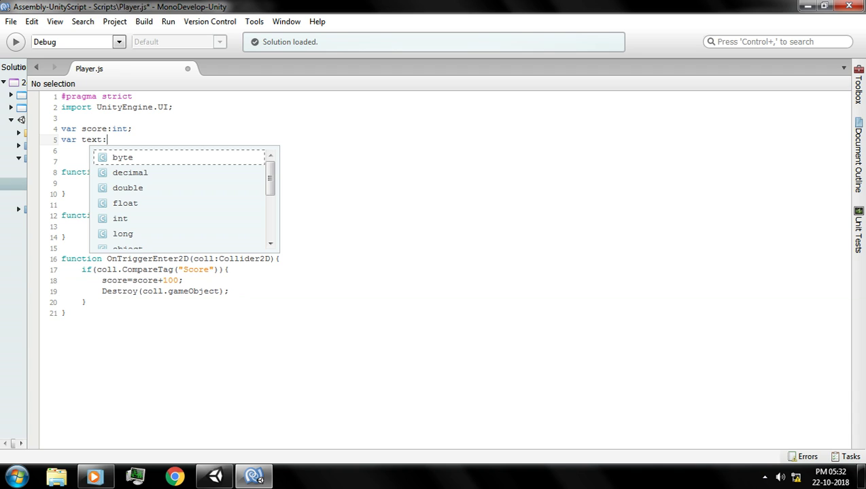
pyautogui.write('Te')
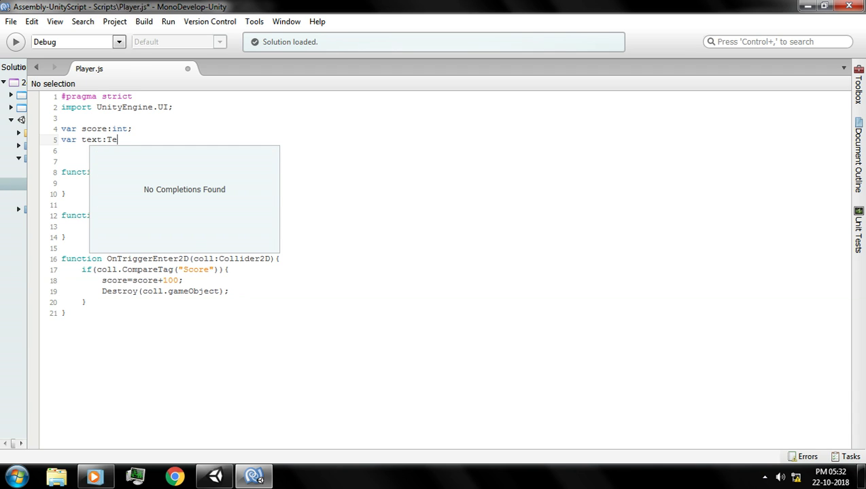
pyautogui.write('xt;')
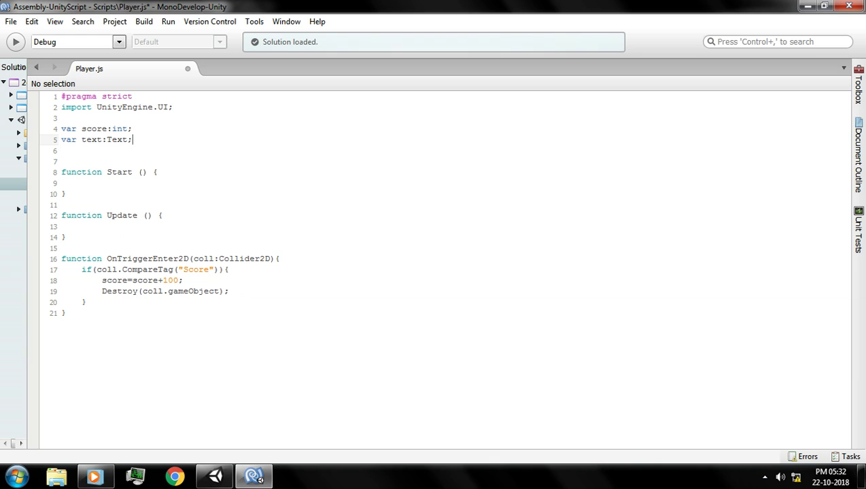
pyautogui.hotkey('ctrl', 's')
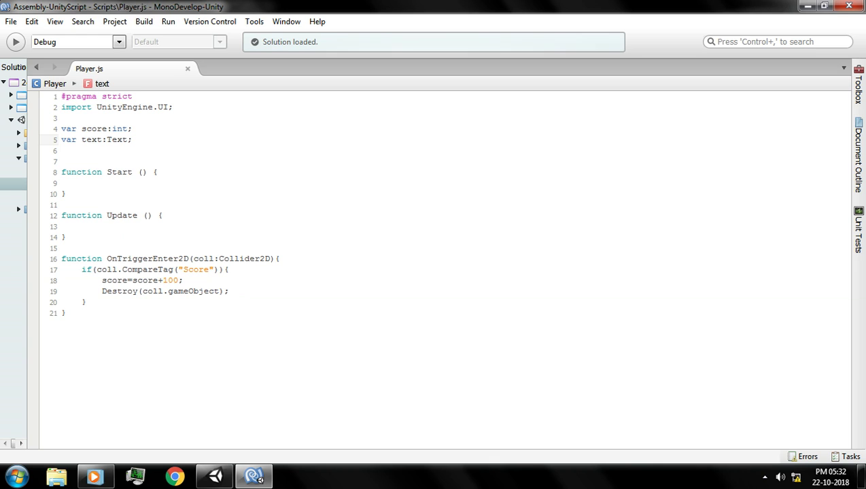
pyautogui.click(174, 107)
pyautogui.write('.')
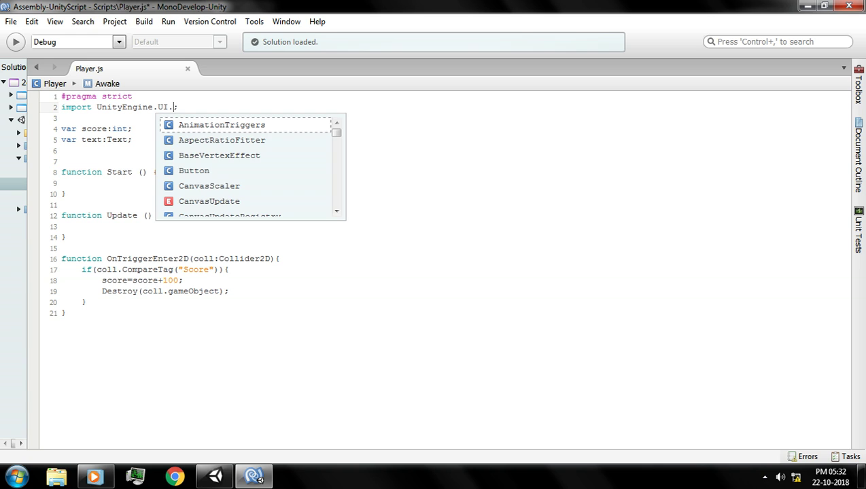
pyautogui.write('T')
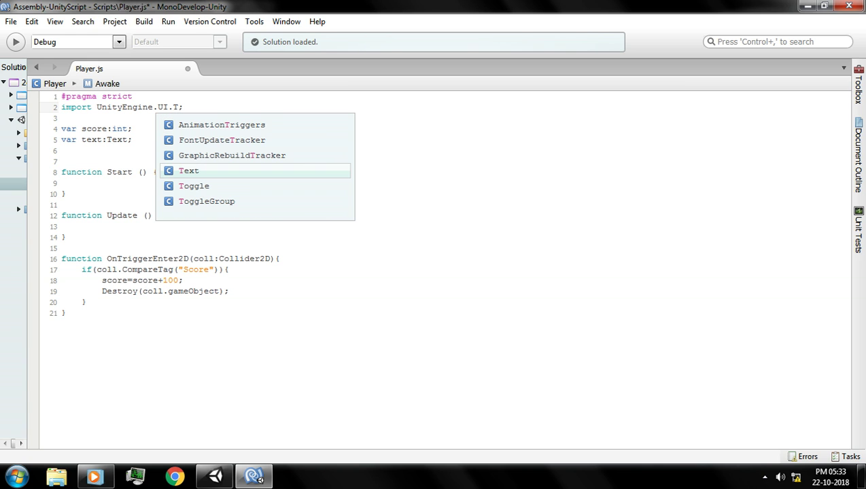
pyautogui.press('BackSpace')
pyautogui.press('BackSpace')
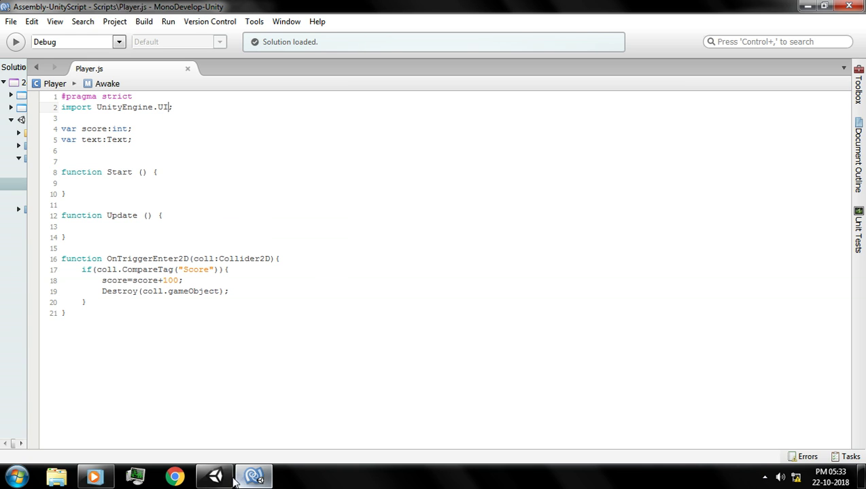
# Step: Switch to Unity and assign the Canvas's Text object to the Text variable of CharacterRobotBoy's Player script
pyautogui.click(215, 476)
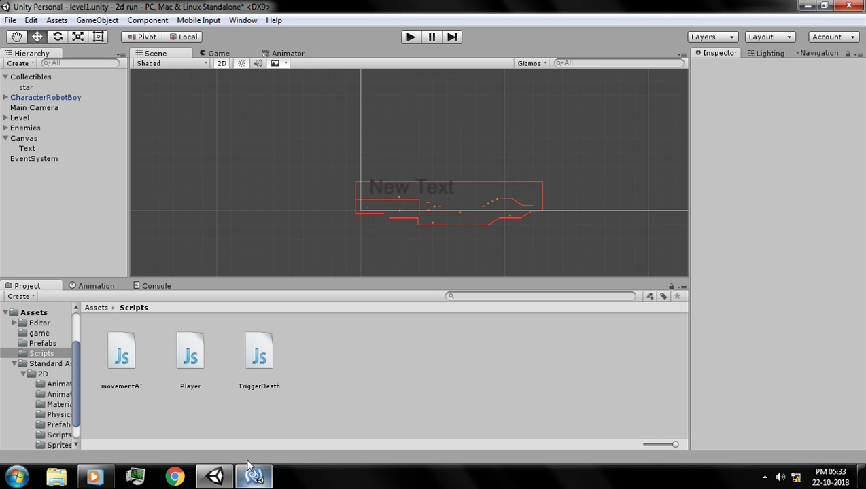
pyautogui.click(49, 97)
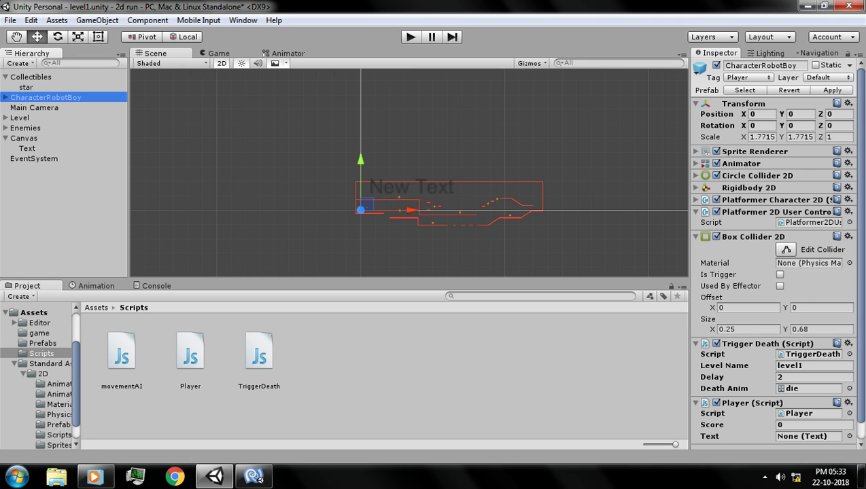
pyautogui.moveTo(24, 153); pyautogui.dragTo(809, 418)
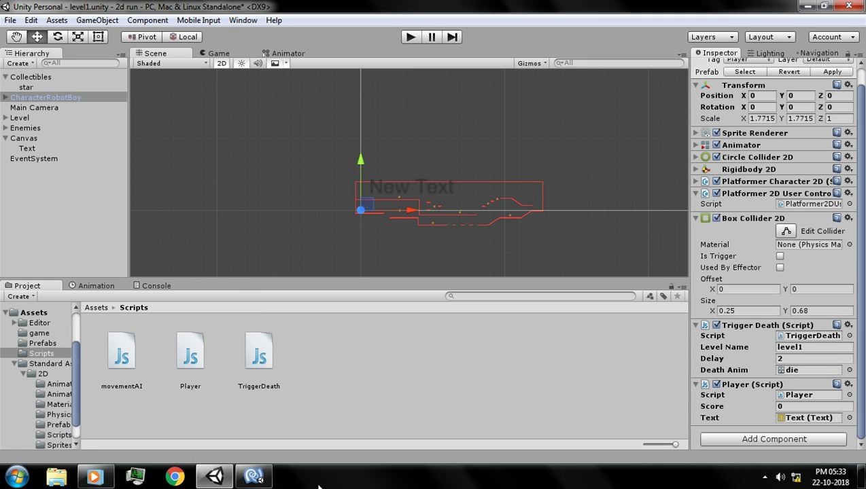
# Step: Switch to MonoDevelop, add text="Score : "+score; inside the Update function of Player.js, and save the script
pyautogui.click(253, 477)
pyautogui.click(63, 226)
pyautogui.press('Tab')
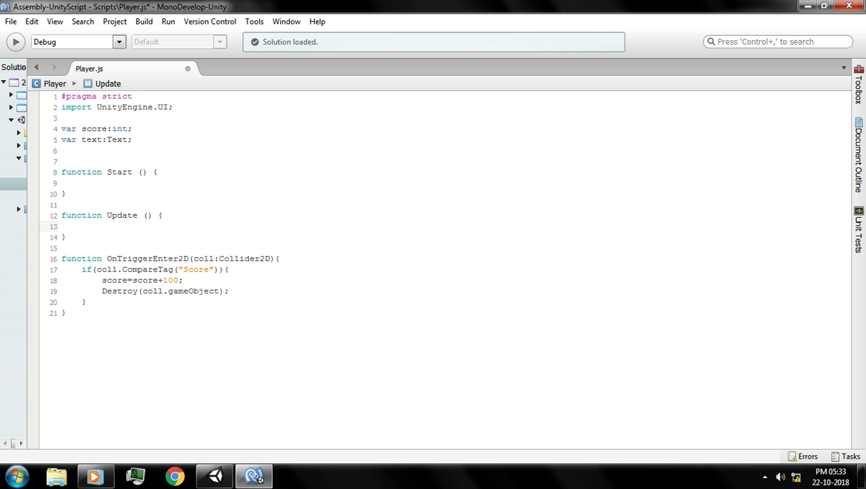
pyautogui.write('text="Score :')
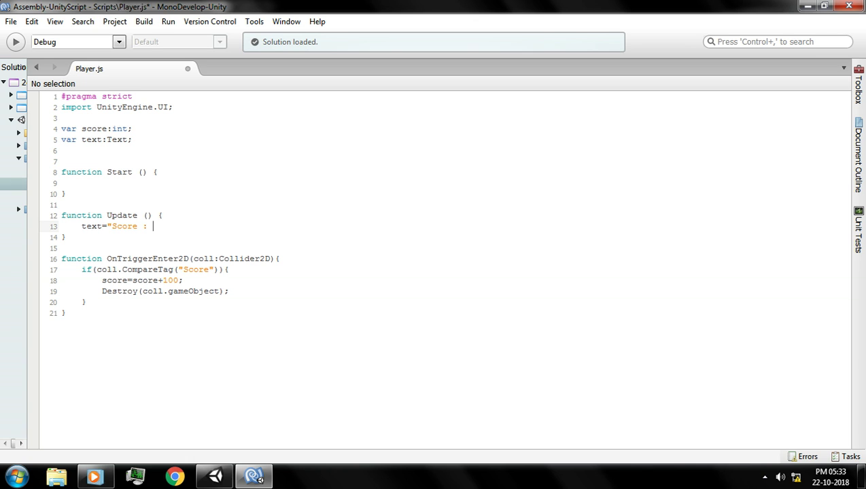
pyautogui.write('"+score;')
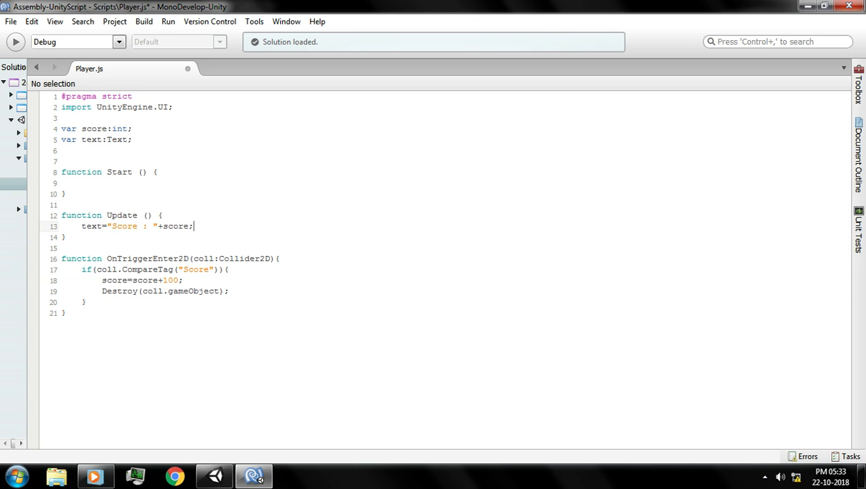
pyautogui.hotkey('ctrl', 's')
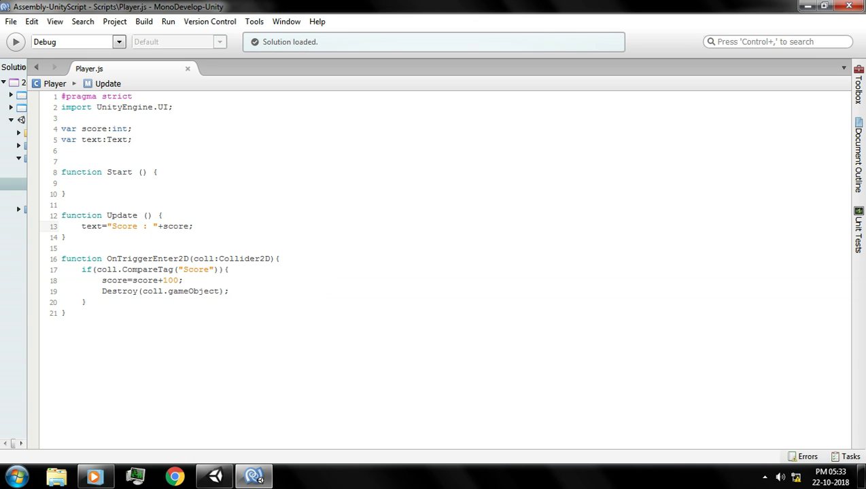
# Step: Try running the game in Unity, then correct the Update line in MonoDevelop to text.text="Score : "+score; and save
pyautogui.click(215, 477)
pyautogui.click(410, 39)
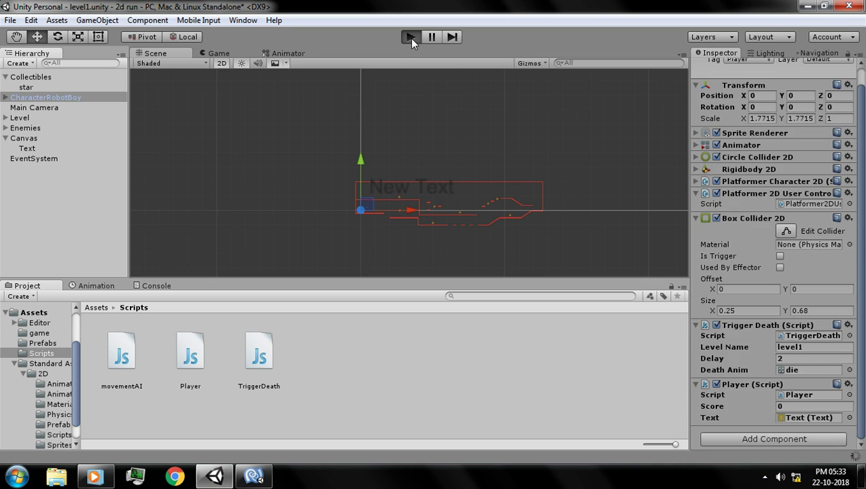
pyautogui.click(255, 477)
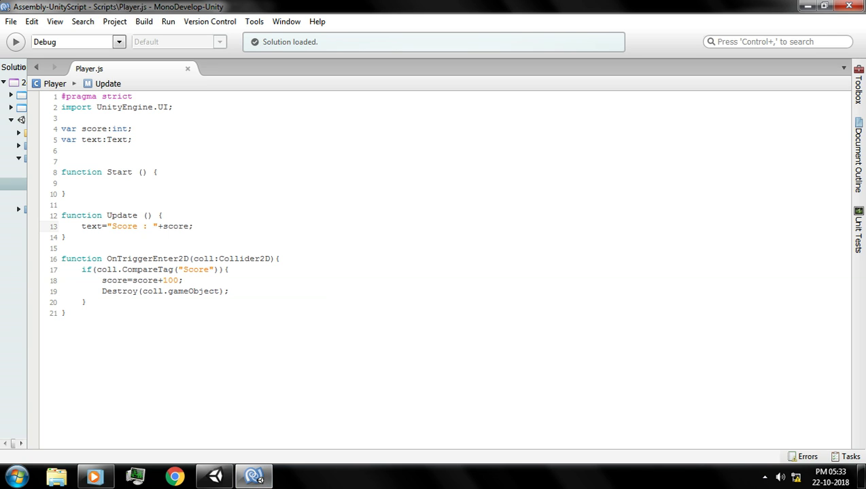
pyautogui.write('.')
pyautogui.write('text')
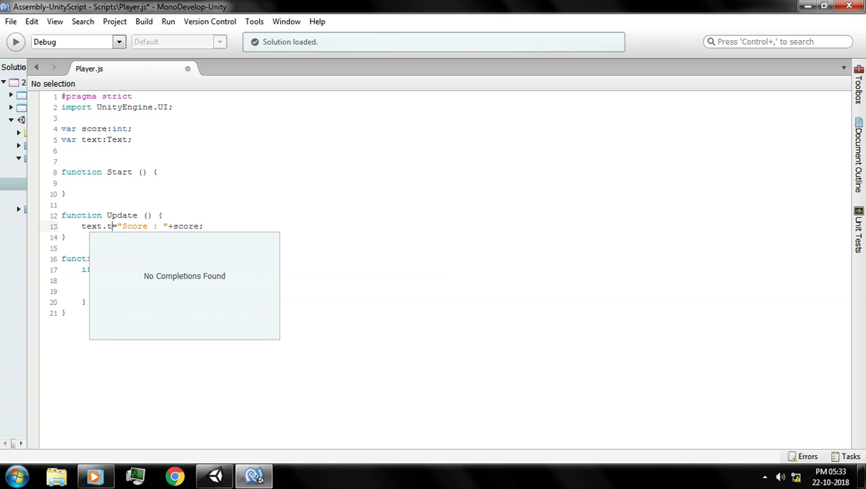
pyautogui.hotkey('ctrl', 's')
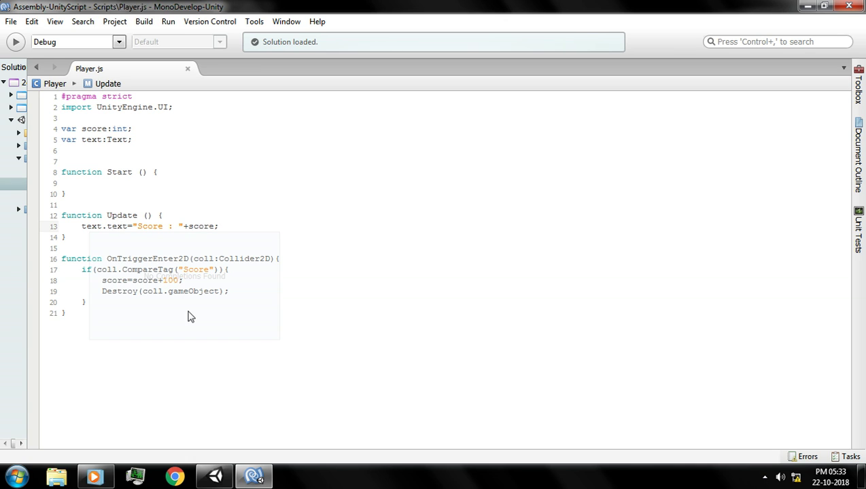
# Step: Switch to Unity, run the game to test the score text by collecting the star, and stop it
pyautogui.click(214, 477)
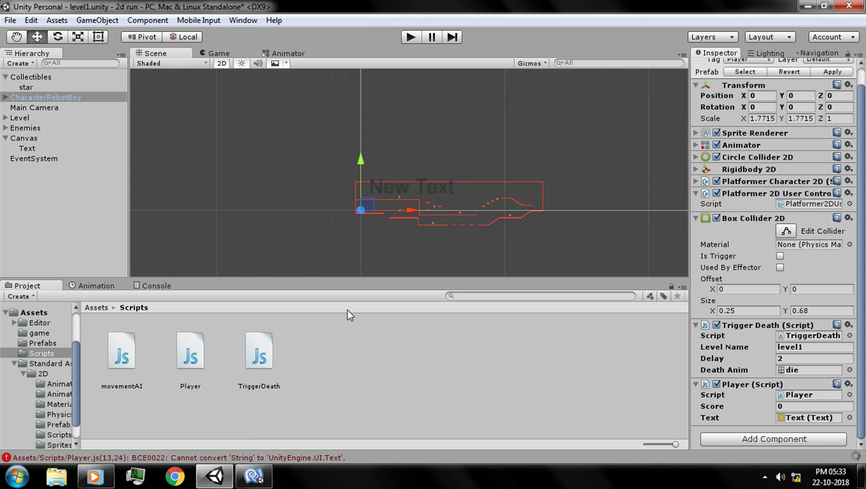
pyautogui.click(412, 37)
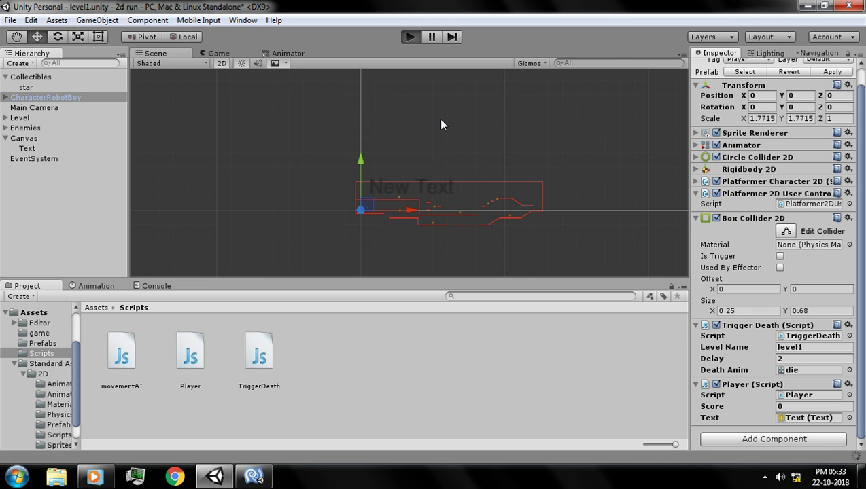
pyautogui.press('Right')
pyautogui.press('space')
pyautogui.press('Left')
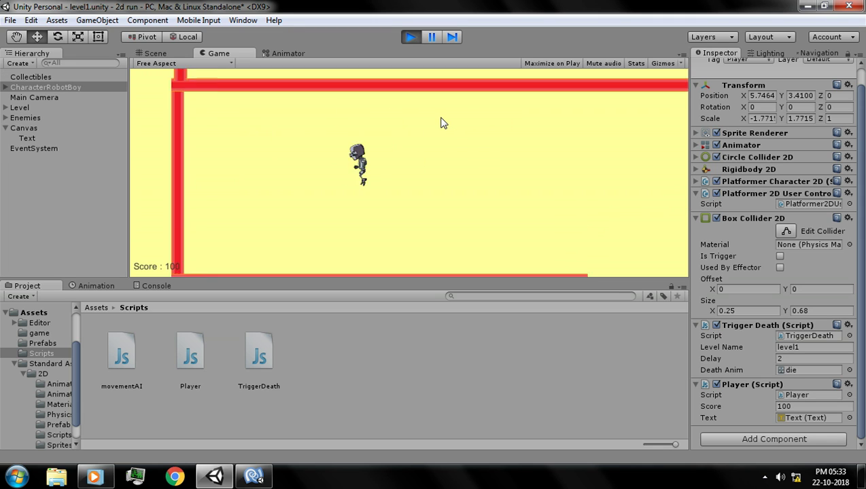
pyautogui.click(410, 36)
# Step: Duplicate the star and place the copy beyond the orange star in the starting corridor
pyautogui.click(25, 87)
pyautogui.scroll(2, 456, 199)
pyautogui.moveTo(444, 171); pyautogui.dragTo(446, 97, button='middle')
pyautogui.scroll(10, 424, 145)
pyautogui.moveTo(351, 132); pyautogui.dragTo(425, 210, button='middle')
pyautogui.scroll(5, 426, 185)
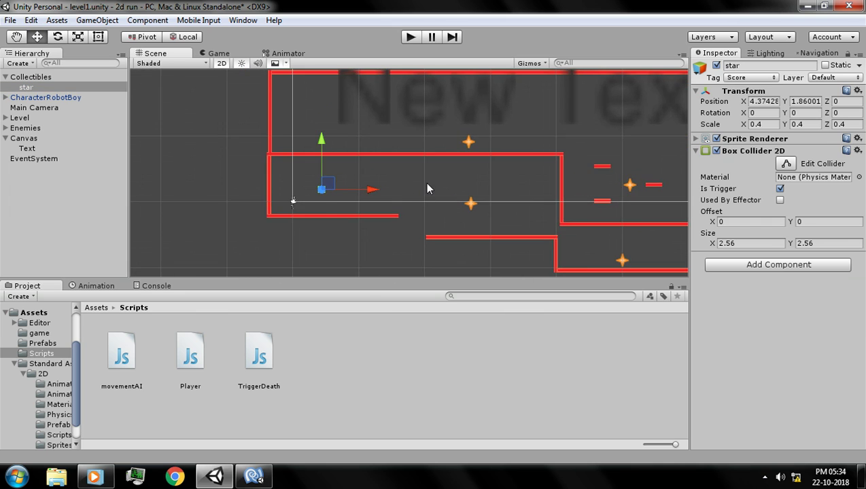
pyautogui.scroll(3, 415, 187)
pyautogui.hotkey('ctrl', 'd')
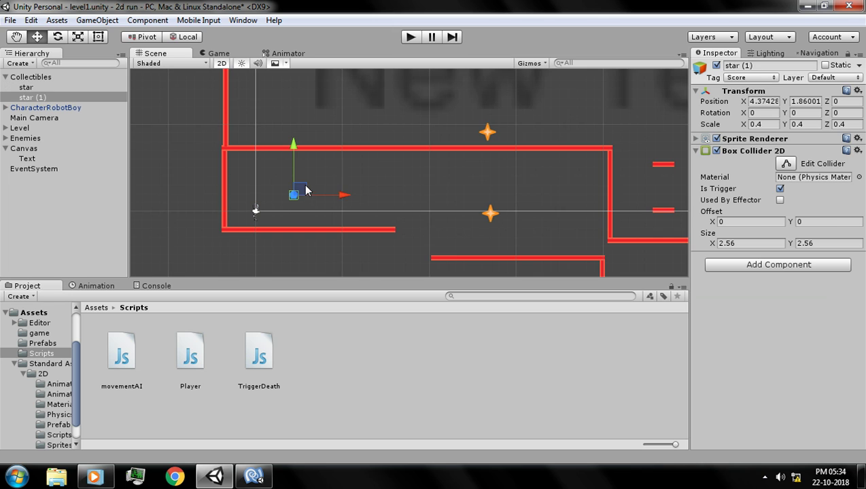
pyautogui.moveTo(304, 190); pyautogui.dragTo(557, 207)
# Step: Add two more star copies, one above the orange star on the lower floor and one over its first small platform
pyautogui.scroll(-2, 644, 228)
pyautogui.moveTo(572, 177); pyautogui.dragTo(374, 87, button='middle')
pyautogui.hotkey('ctrl', 'd')
pyautogui.moveTo(351, 117); pyautogui.dragTo(479, 161)
pyautogui.moveTo(581, 163); pyautogui.dragTo(365, 140, button='middle')
pyautogui.hotkey('ctrl', 'd')
pyautogui.moveTo(327, 151); pyautogui.dragTo(589, 172)
# Step: Add four more star copies over the remaining small platforms, before the rising slope, and at about X 97.15, Y -3.1 past it
pyautogui.hotkey('ctrl', 'd')
pyautogui.hotkey('ctrl', 'd')
pyautogui.moveTo(590, 173); pyautogui.dragTo(435, 170, button='middle')
pyautogui.hotkey('ctrl', 'd')
pyautogui.moveTo(434, 177); pyautogui.dragTo(548, 136)
pyautogui.hotkey('ctrl', 'd')
pyautogui.moveTo(507, 145); pyautogui.dragTo(487, 164, button='middle')
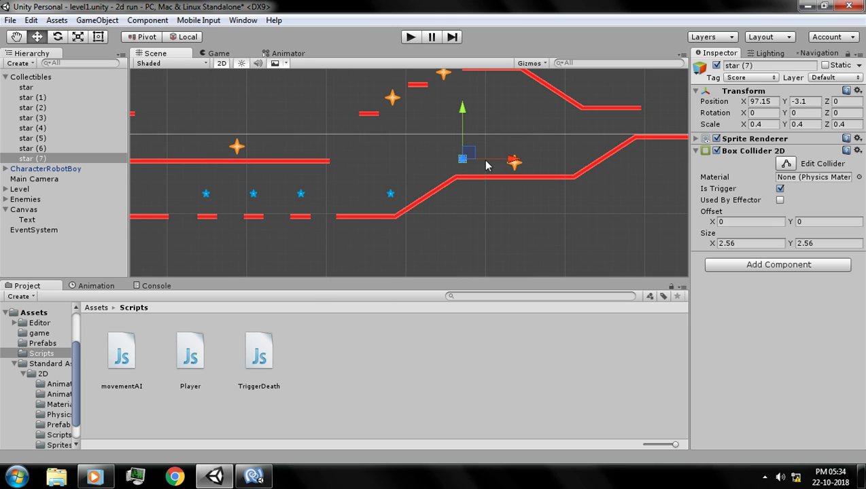
# Step: Add two star copies at about X 109.31, Y -3.1 and X 123.8, Y 3.74 near the level's end wall
pyautogui.hotkey('ctrl', 'd')
pyautogui.moveTo(513, 164); pyautogui.dragTo(610, 172)
pyautogui.moveTo(610, 171); pyautogui.dragTo(429, 213, button='middle')
pyautogui.hotkey('ctrl', 'd')
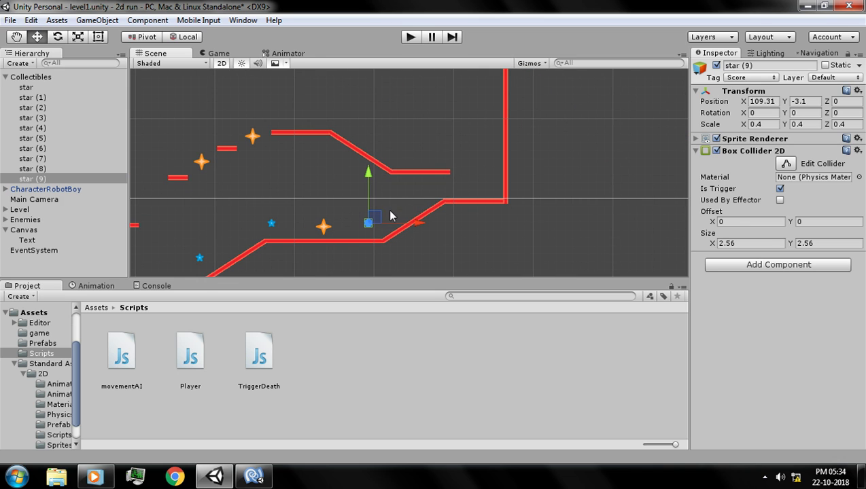
pyautogui.moveTo(384, 214); pyautogui.dragTo(487, 164)
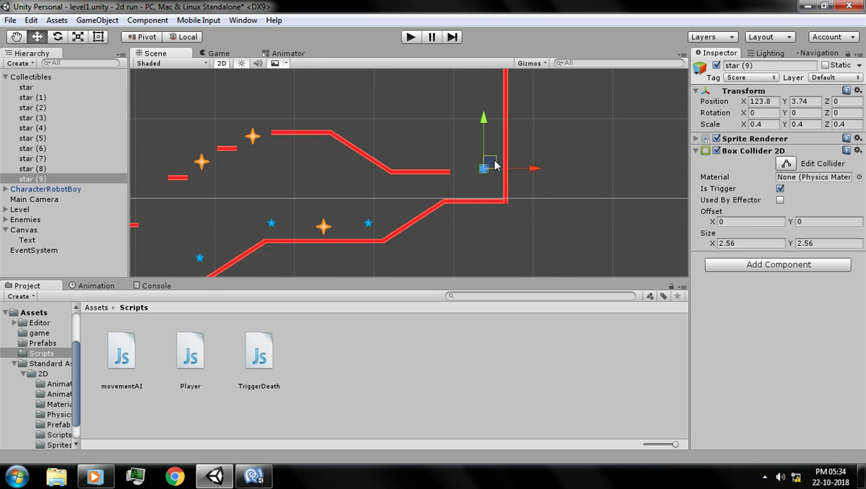
# Step: Add four star copies along the upper route: above the descending slope, over its upper platform, and above the two nearby orange stars
pyautogui.moveTo(459, 158); pyautogui.dragTo(516, 184, button='middle')
pyautogui.hotkey('ctrl', 'd')
pyautogui.moveTo(554, 192); pyautogui.dragTo(362, 141)
pyautogui.hotkey('ctrl', 'd')
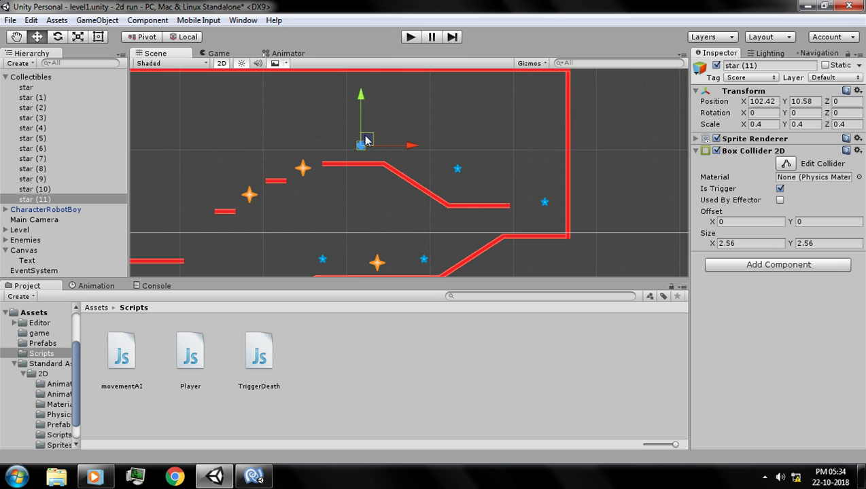
pyautogui.hotkey('ctrl', 'd')
pyautogui.moveTo(362, 140); pyautogui.dragTo(296, 132)
pyautogui.hotkey('ctrl', 'd')
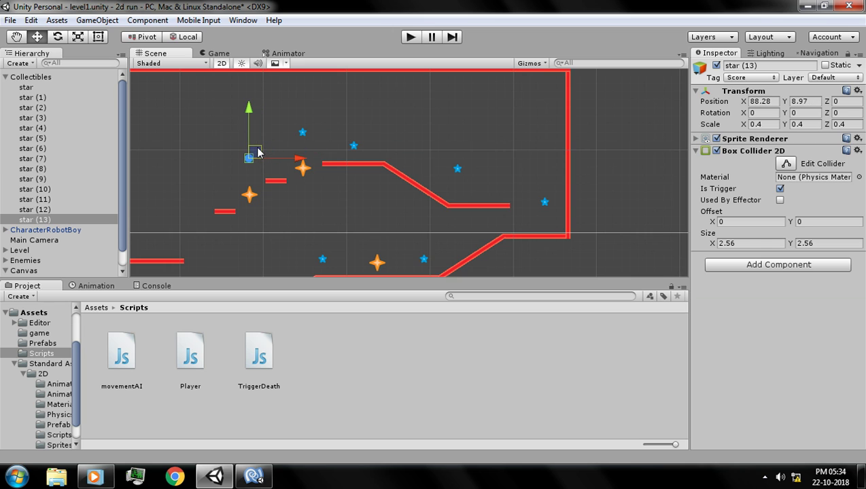
# Step: Add star copies at about X 78.29, Y 2.36 before the small floating platform and X 51.1, Y -0.76 beneath the orange star
pyautogui.moveTo(280, 159); pyautogui.dragTo(419, 141, button='middle')
pyautogui.moveTo(405, 136); pyautogui.dragTo(383, 159)
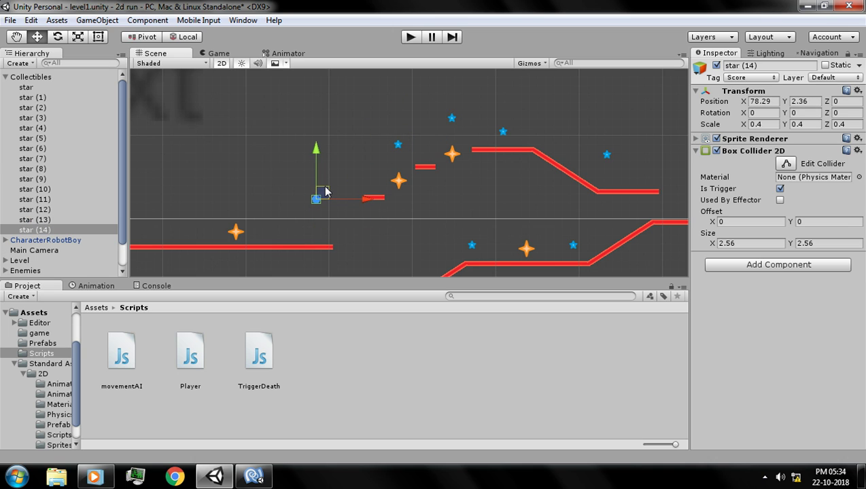
pyautogui.scroll(-5, 319, 189)
pyautogui.moveTo(329, 191); pyautogui.dragTo(410, 209, button='middle')
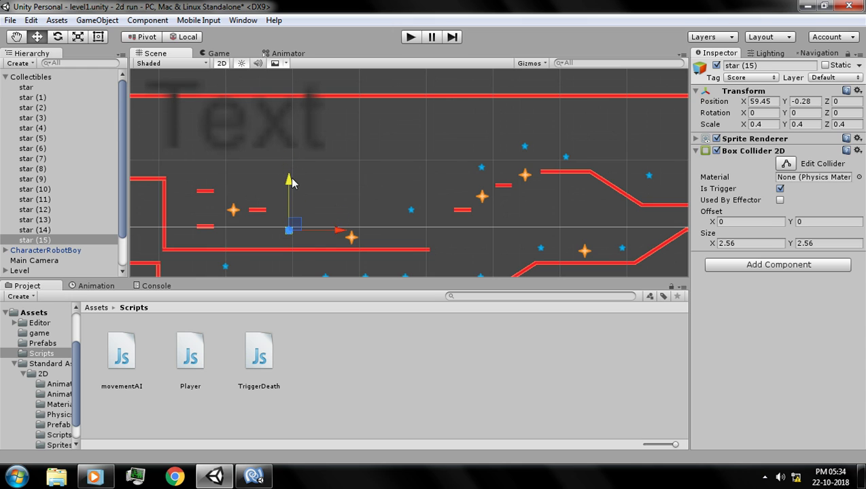
pyautogui.moveTo(292, 180); pyautogui.dragTo(293, 180)
pyautogui.scroll(-3, 360, 218)
pyautogui.moveTo(406, 220); pyautogui.dragTo(528, 208, button='middle')
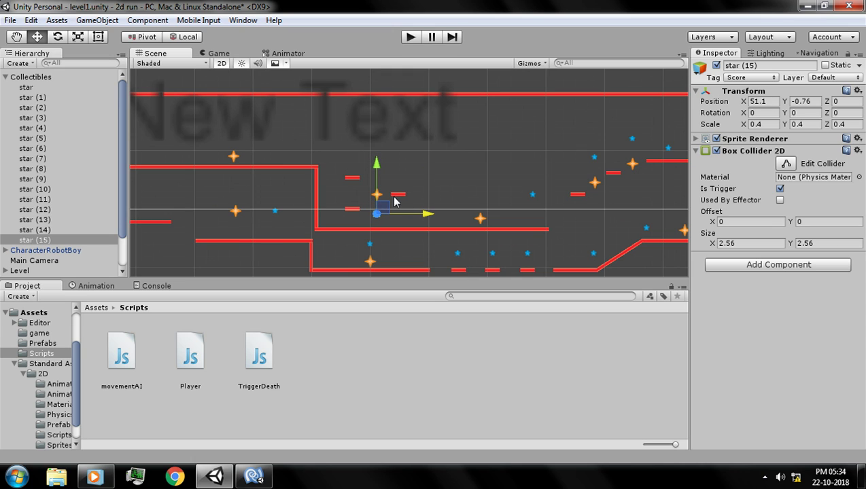
# Step: Add two star copies, one between the vertical wall and floating platforms and one at about X 51.44, Y 10.75 above them
pyautogui.scroll(5, 401, 198)
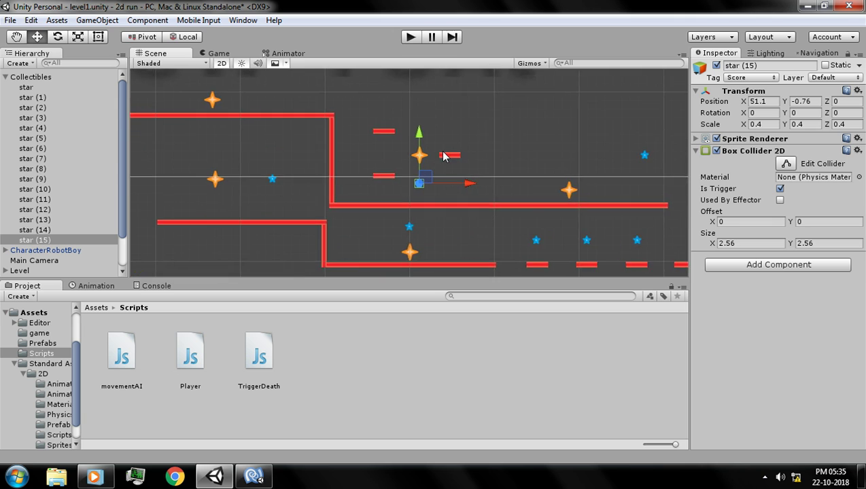
pyautogui.moveTo(441, 162); pyautogui.dragTo(431, 195, button='middle')
pyautogui.hotkey('ctrl', 'd')
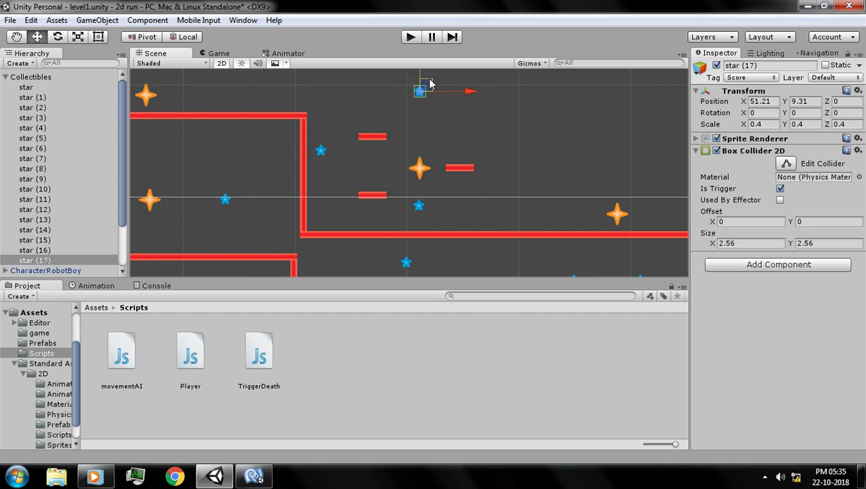
pyautogui.moveTo(420, 107); pyautogui.dragTo(414, 156, button='middle')
pyautogui.moveTo(419, 123); pyautogui.dragTo(425, 113)
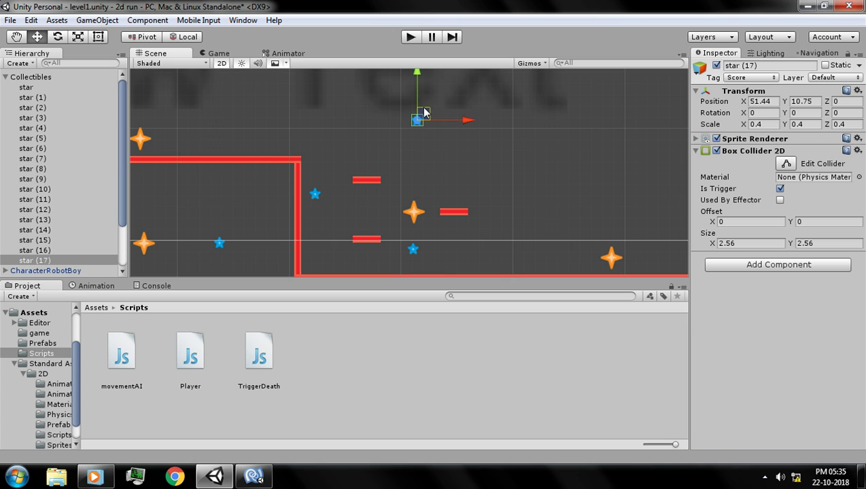
# Step: Select star (15) and move it to about X 37.87, Y 10.23 above the upper starting platform
pyautogui.click(415, 250)
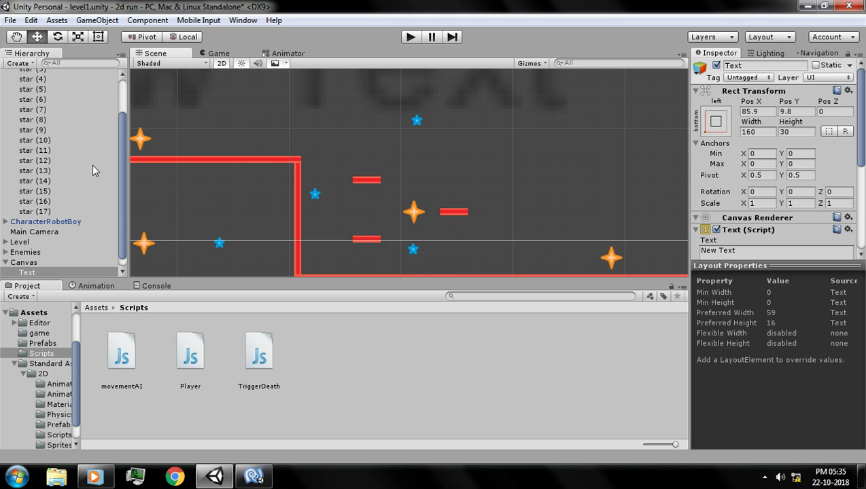
pyautogui.click(38, 181)
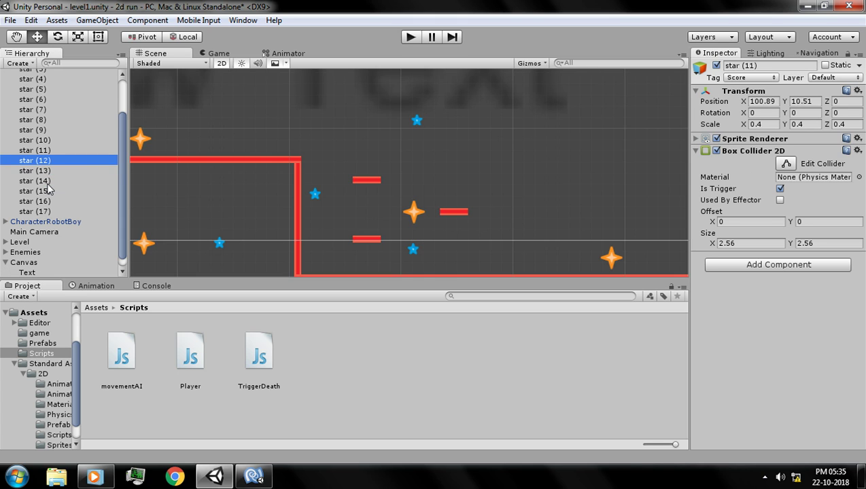
pyautogui.press('Down')
pyautogui.press('Up')
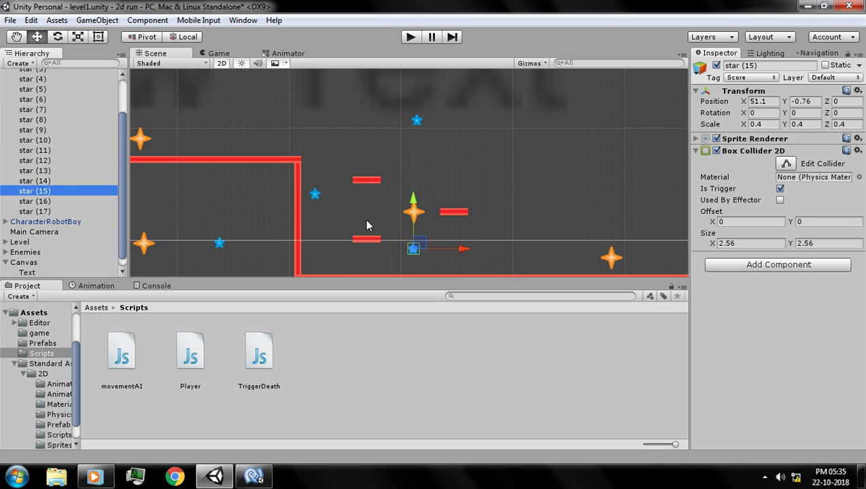
pyautogui.moveTo(278, 117); pyautogui.dragTo(386, 163, button='middle')
pyautogui.scroll(-16, 387, 164)
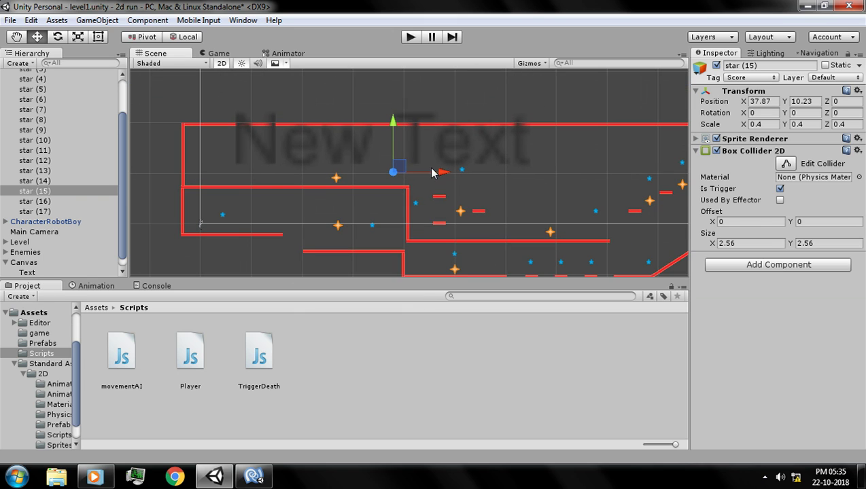
# Step: Duplicate star (15), place the copy at about X -0.9, Y 10.23 by the upper starting wall, and save the scene
pyautogui.hotkey('ctrl', 'd')
pyautogui.moveTo(441, 174); pyautogui.dragTo(327, 167)
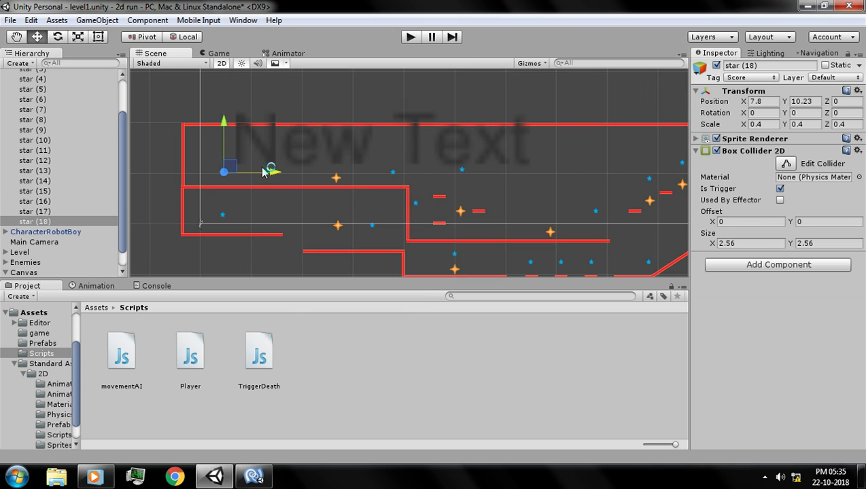
pyautogui.scroll(-10, 323, 182)
pyautogui.moveTo(402, 166); pyautogui.dragTo(337, 148, button='middle')
pyautogui.hotkey('ctrl', 's')
pyautogui.click(291, 223)
pyautogui.hotkey('alt', 'Tab')
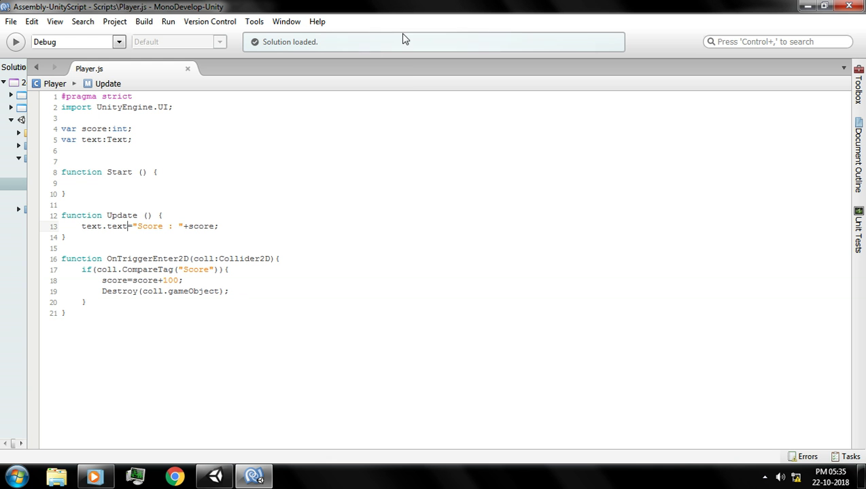
pyautogui.click(805, 6)
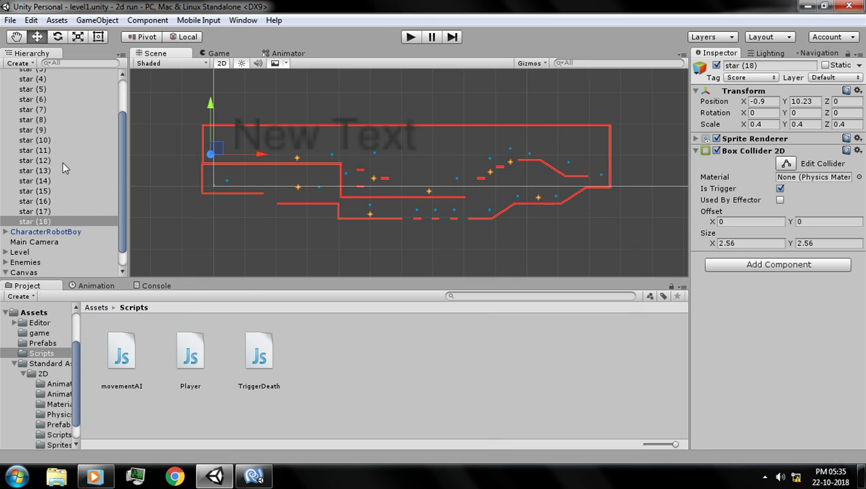
pyautogui.scroll(2, 32, 99)
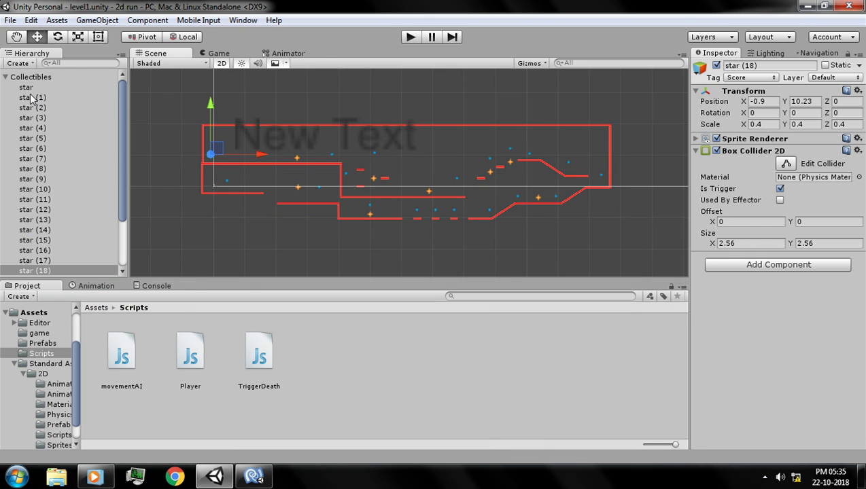
# Step: Play-test the level from the start, running the robot along the first ledges and collecting the stars up to the lower drop
pyautogui.click(410, 38)
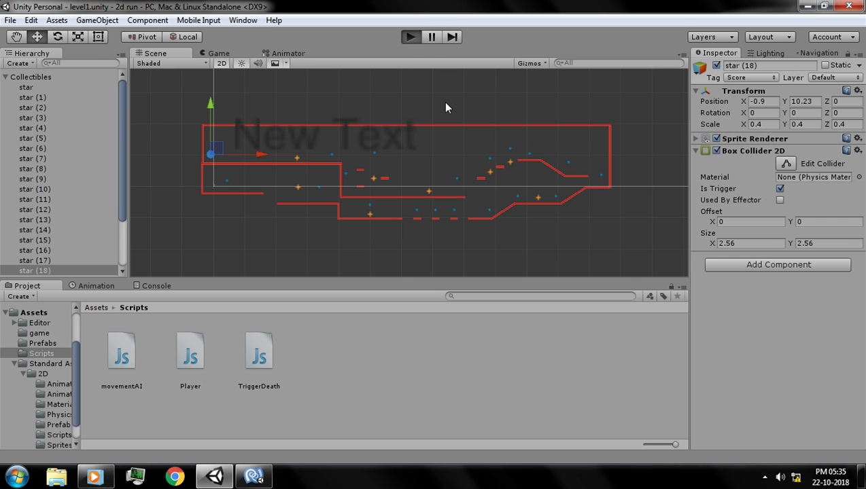
pyautogui.press('Right')
pyautogui.press('space')
pyautogui.press('Right')
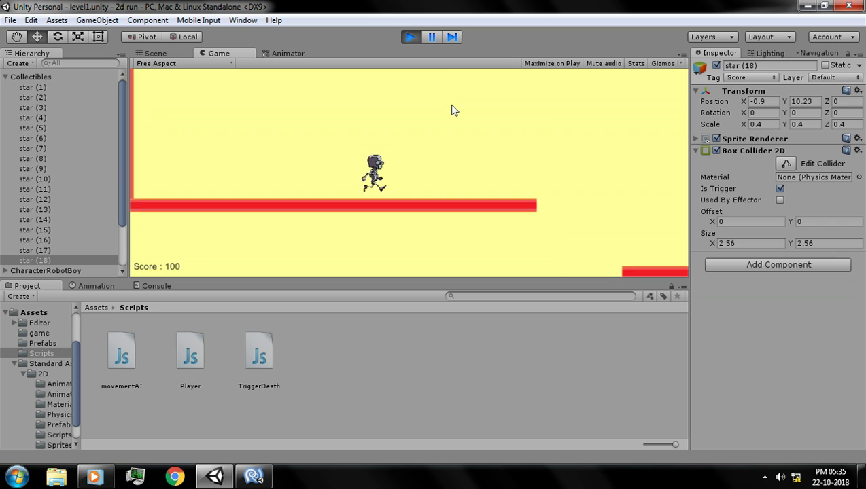
pyautogui.press('space')
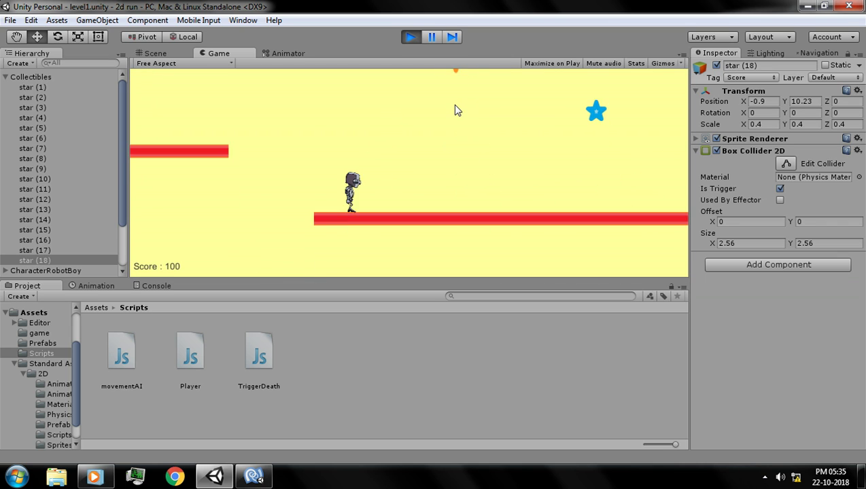
pyautogui.press('Right')
pyautogui.press('Right')
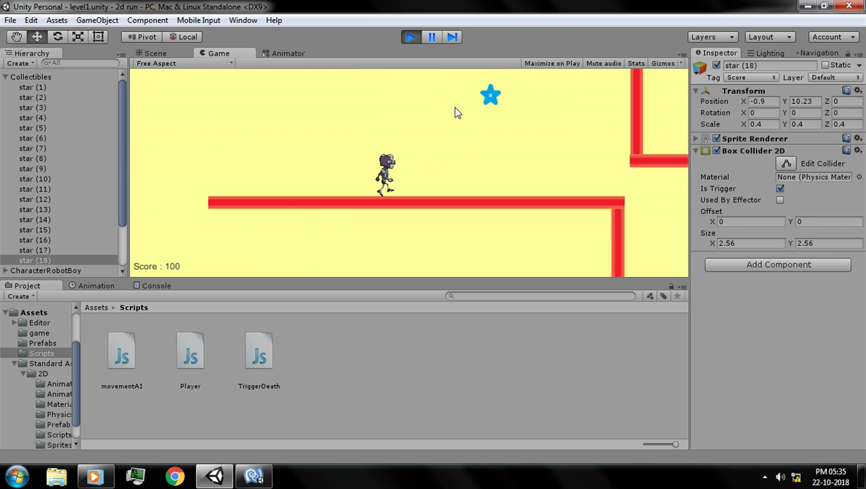
pyautogui.press('space')
pyautogui.press('Right')
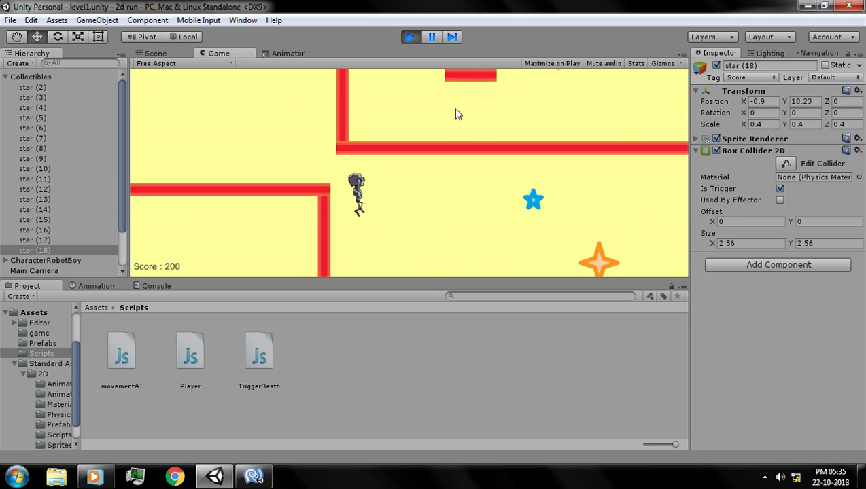
# Step: Jump the robot over the orange star on the lower floor and collect the blue stars above it and over the small platforms
pyautogui.press('Right')
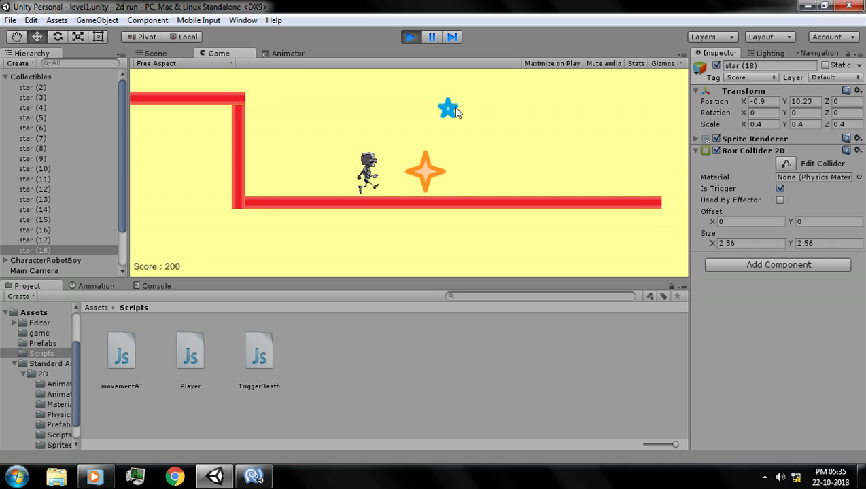
pyautogui.press('space')
pyautogui.press('Right')
pyautogui.press('space')
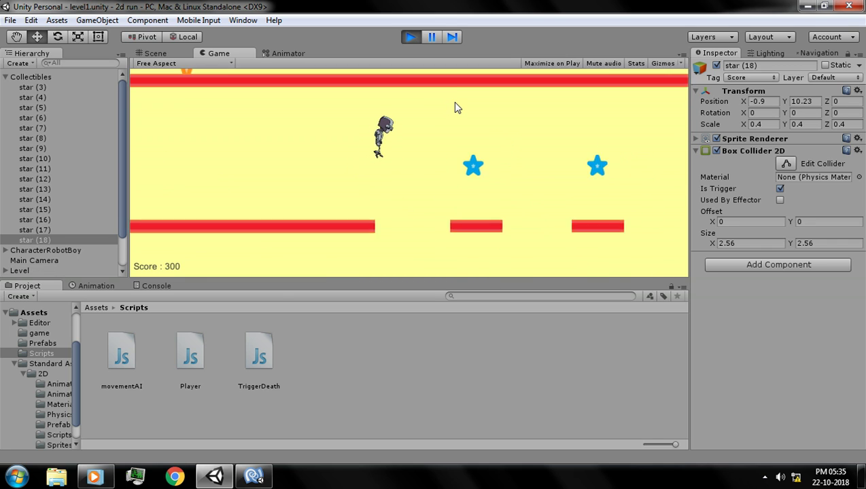
pyautogui.press('space')
pyautogui.press('Right')
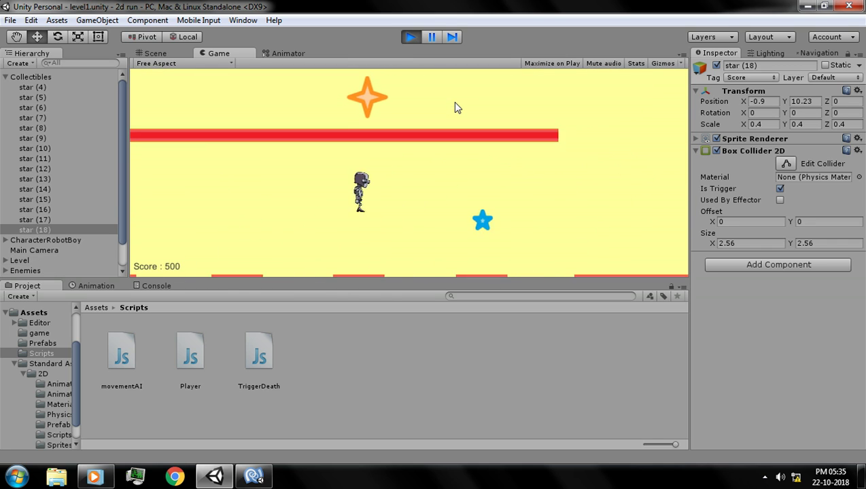
# Step: Test the stars after the small platforms and up the first slope, jumping the robot past the orange star on the raised floor
pyautogui.press('space')
pyautogui.press('Right')
pyautogui.press('space')
pyautogui.press('Right')
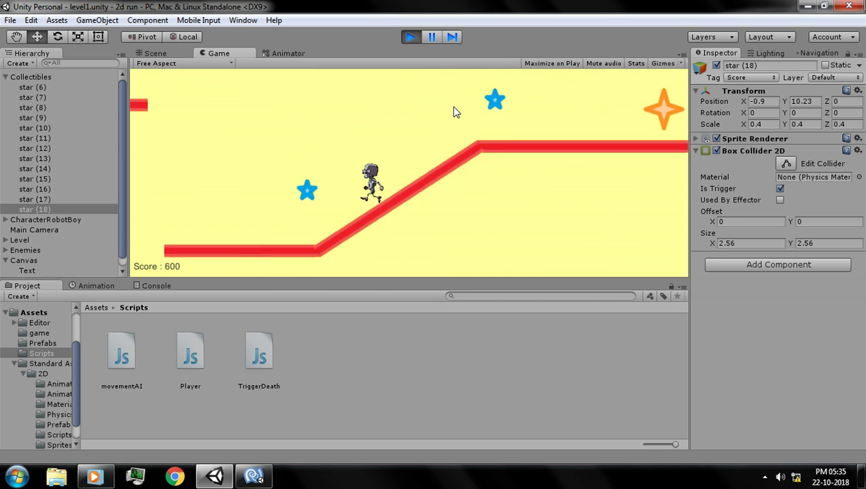
pyautogui.press('space')
pyautogui.press('Right')
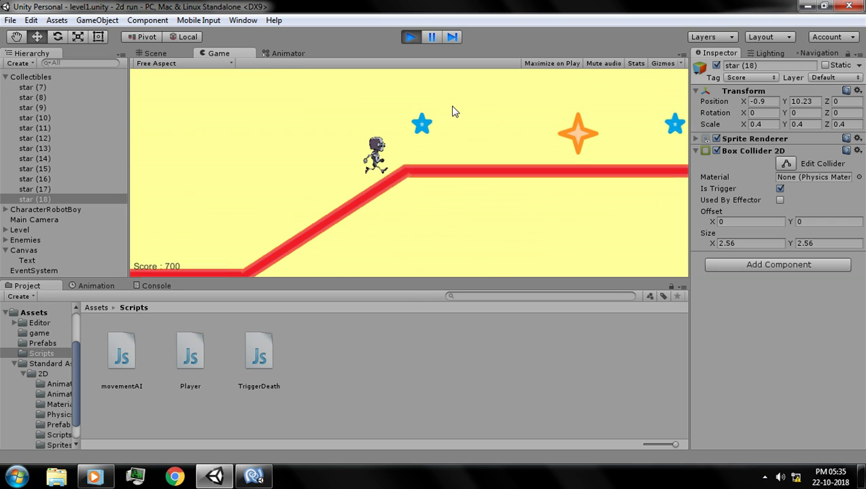
pyautogui.press('space')
pyautogui.press('Right')
pyautogui.press('Right')
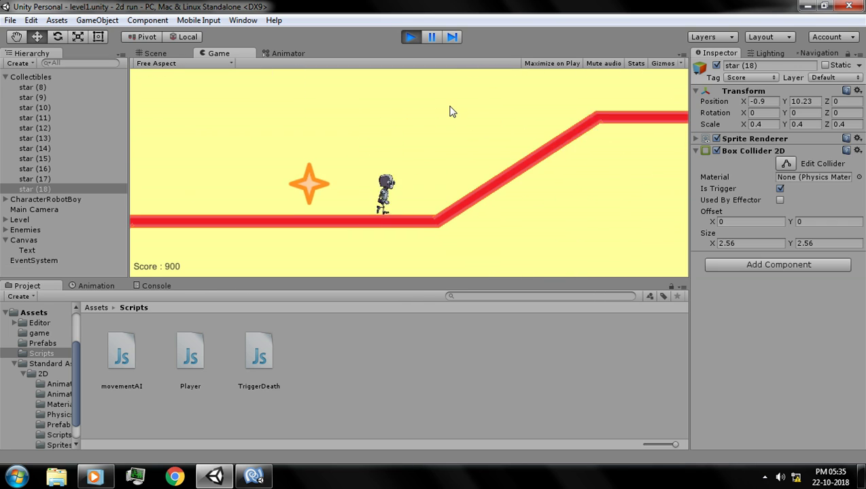
# Step: Take the robot up the second slope to the end wall, collect the star there, and jump towards the upper platform
pyautogui.press('space')
pyautogui.press('Right')
pyautogui.press('space')
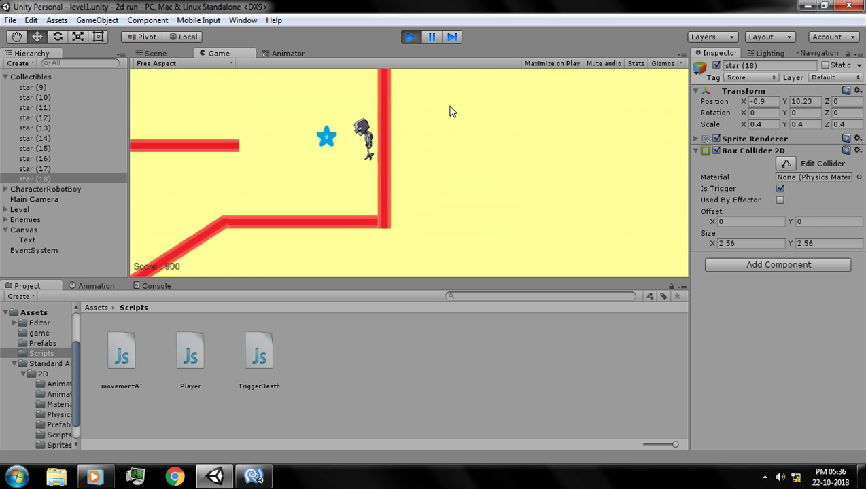
pyautogui.press('Left')
pyautogui.press('Right')
pyautogui.press('Left')
pyautogui.press('space')
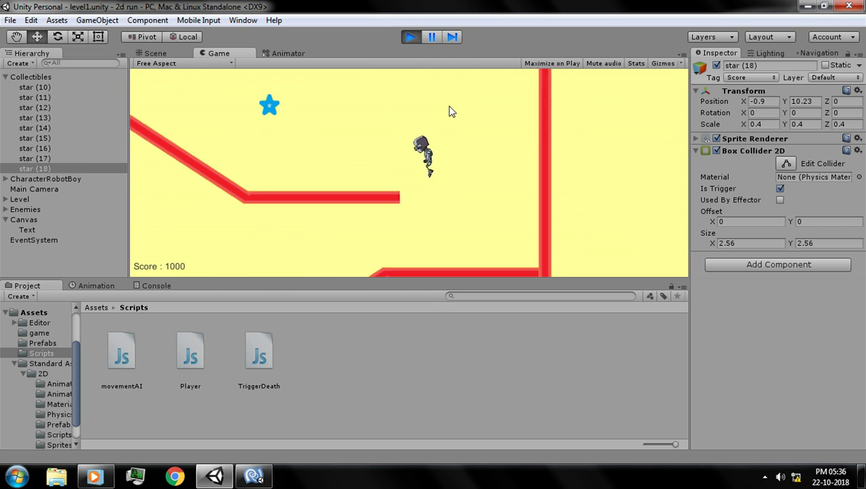
# Step: Test the stars along the upper sloped platform and above the orange star at its far edge
pyautogui.press('space')
pyautogui.press('space')
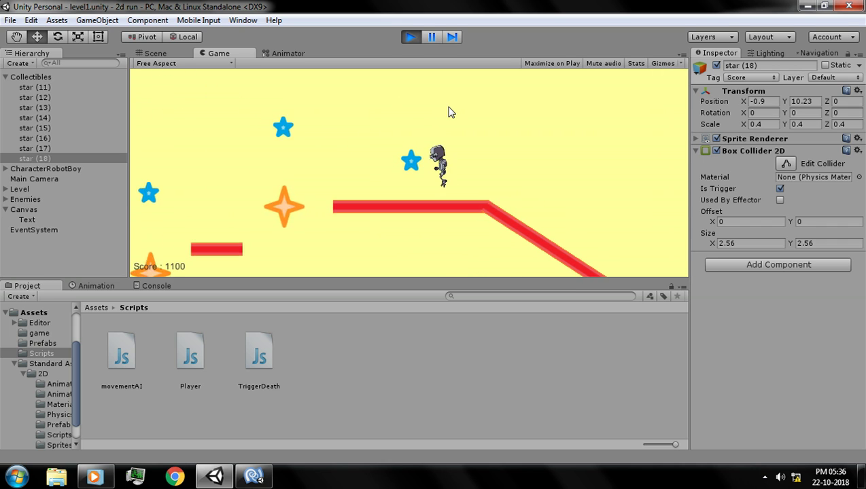
pyautogui.press('Left')
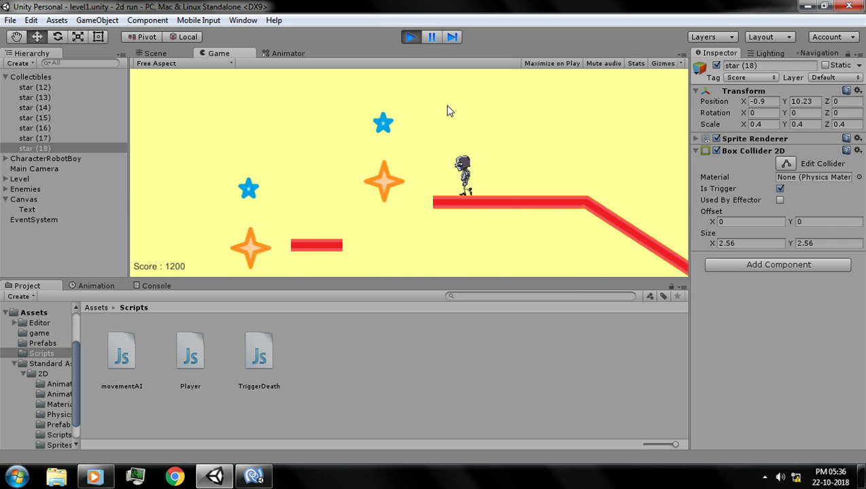
pyautogui.press('space')
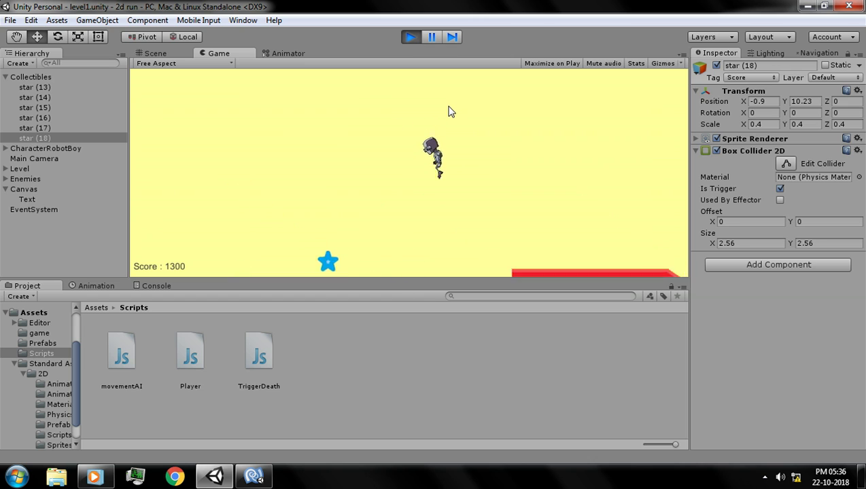
# Step: Run the robot along the lower route past the orange star to the end wall and back onto the upper platform
pyautogui.press('Right')
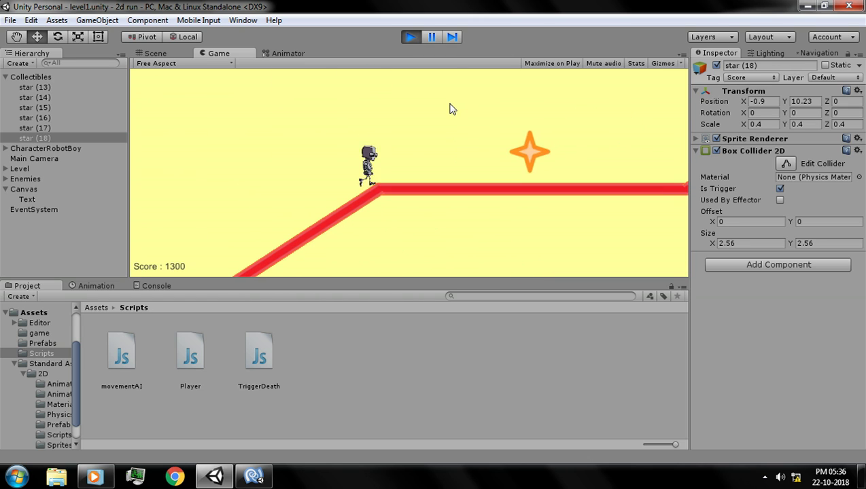
pyautogui.press('Right')
pyautogui.press('space')
pyautogui.press('space')
pyautogui.press('Right')
pyautogui.press('Left')
pyautogui.press('space')
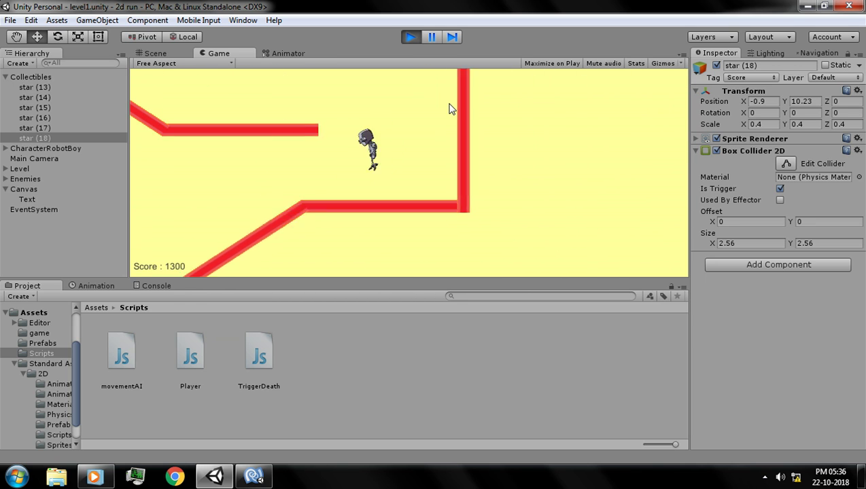
pyautogui.press('Left')
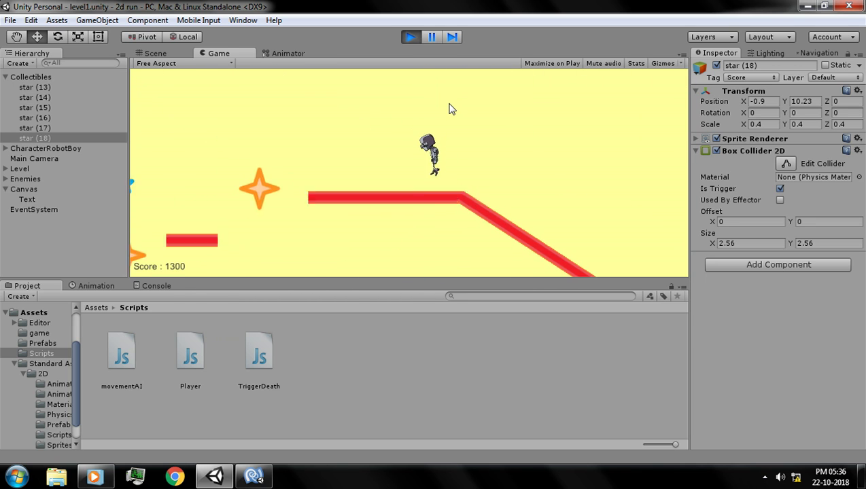